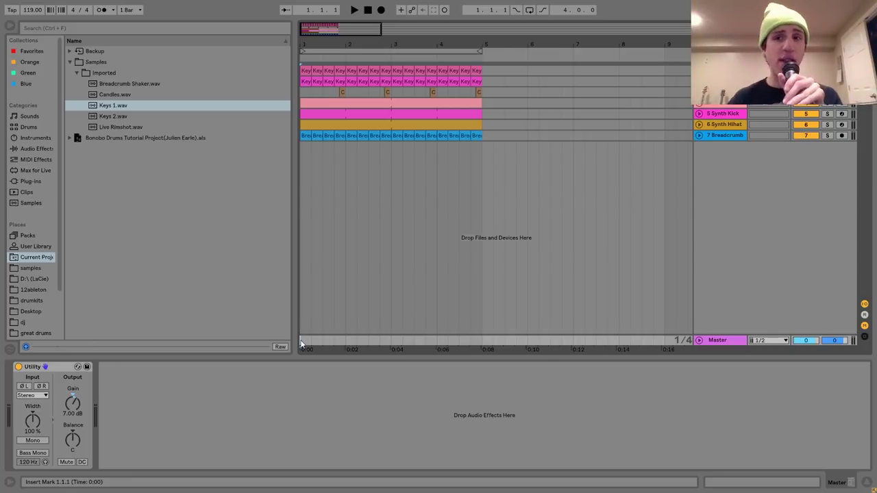
Step: Enlarge the Keys 1 track and play its pattern from the start of the arrangement
click(719, 70)
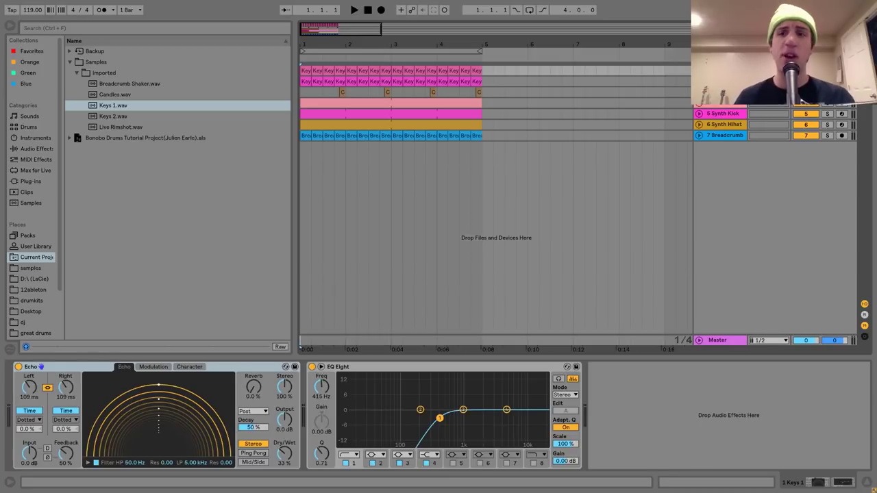
drag(719, 76, 719, 115)
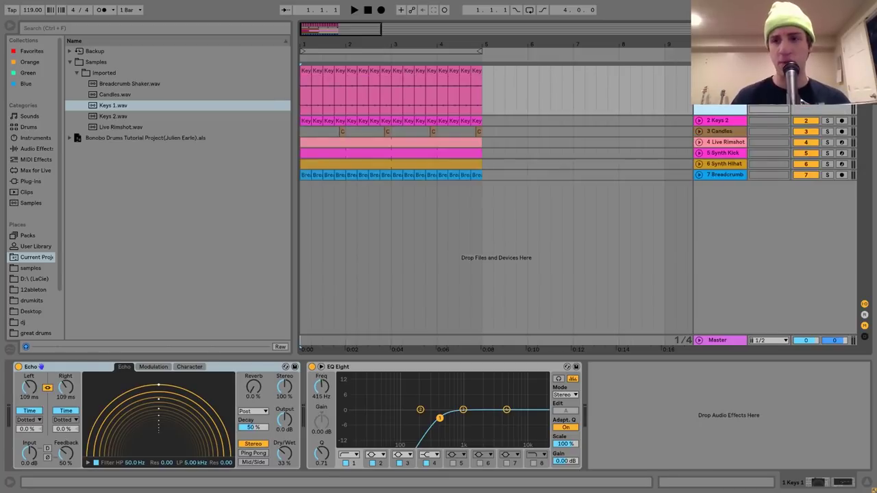
key(space)
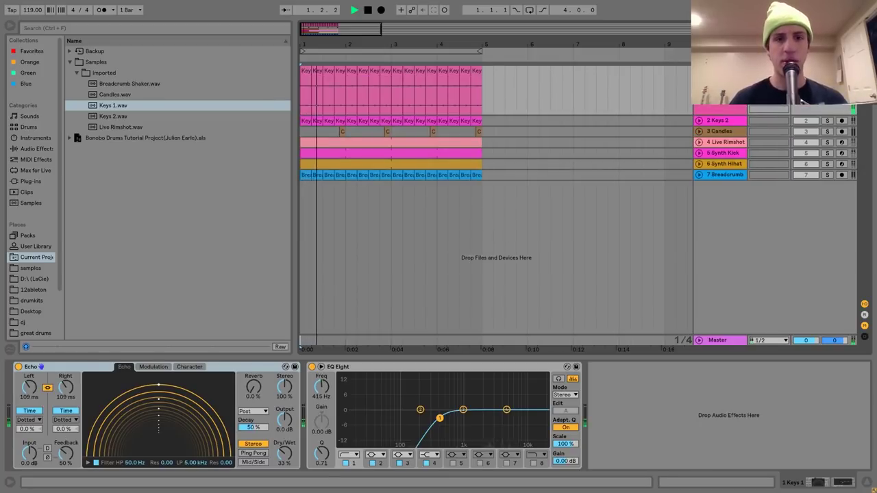
key(plus)
key(plus)
key(plus)
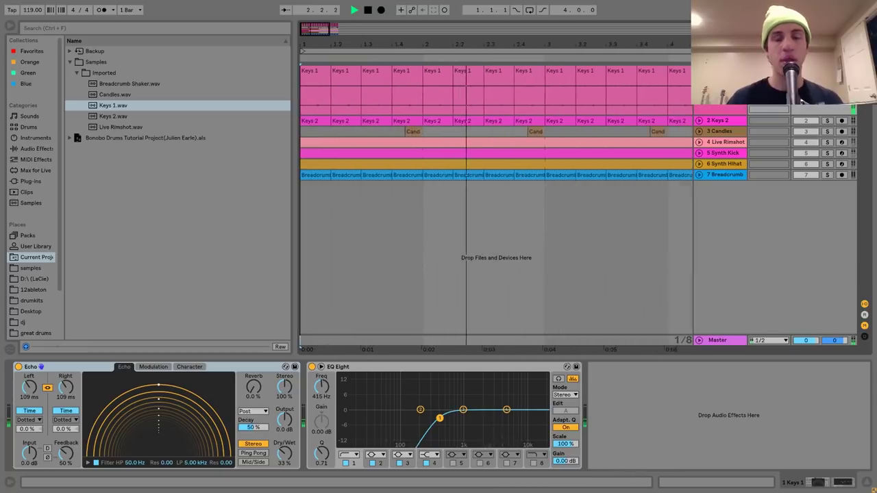
key(minus)
key(space)
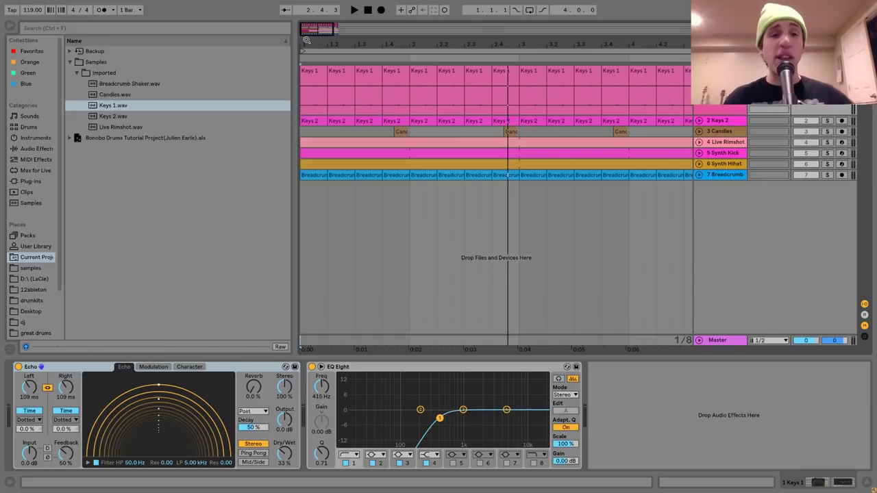
Step: Replay the Keys 1 pattern from bar 1 and select the Keys 1.wav sample it uses
click(307, 41)
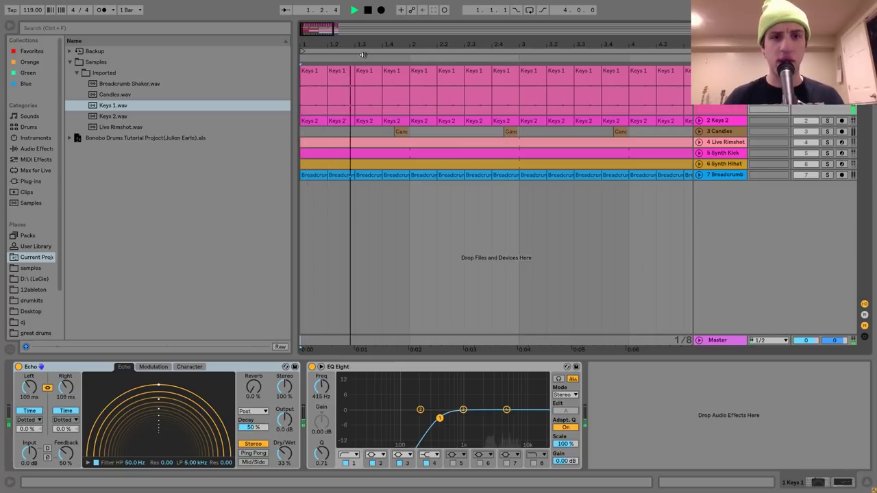
click(369, 89)
key(space)
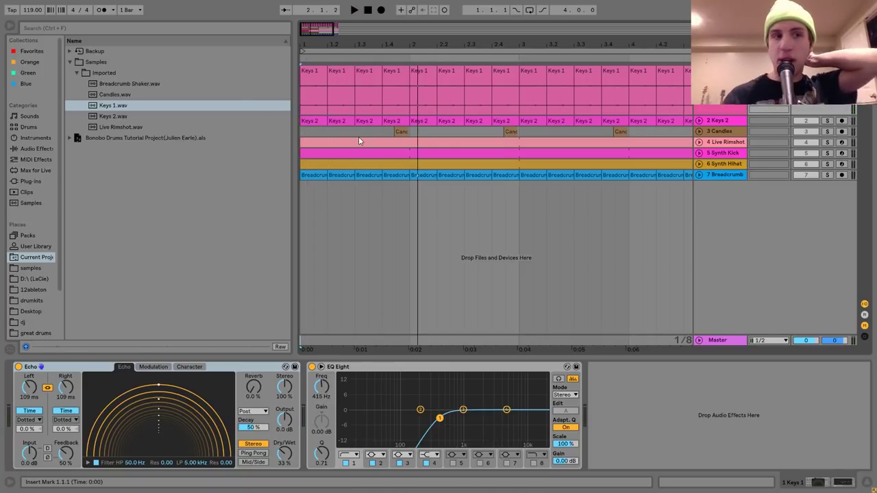
click(118, 106)
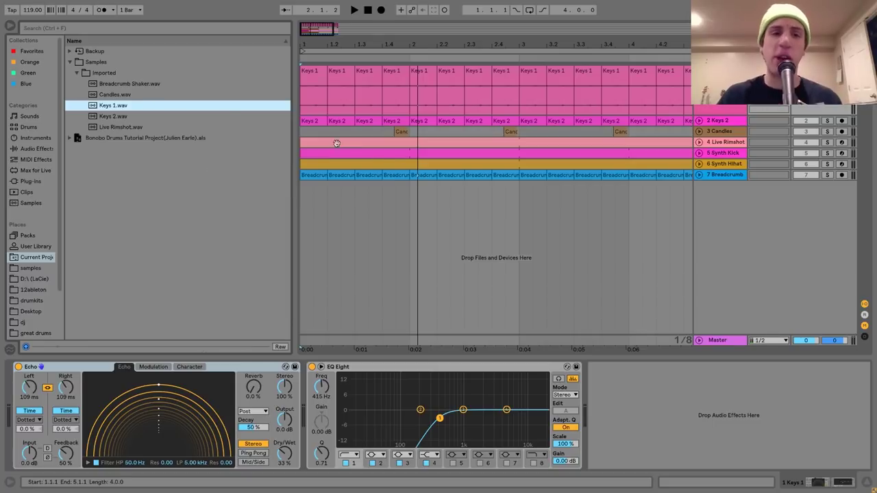
Step: Rearrange the first-bar Keys 1 clips so that one sits on beat 1.2 with the neighbouring beats empty
scroll(422, 149, up, 3)
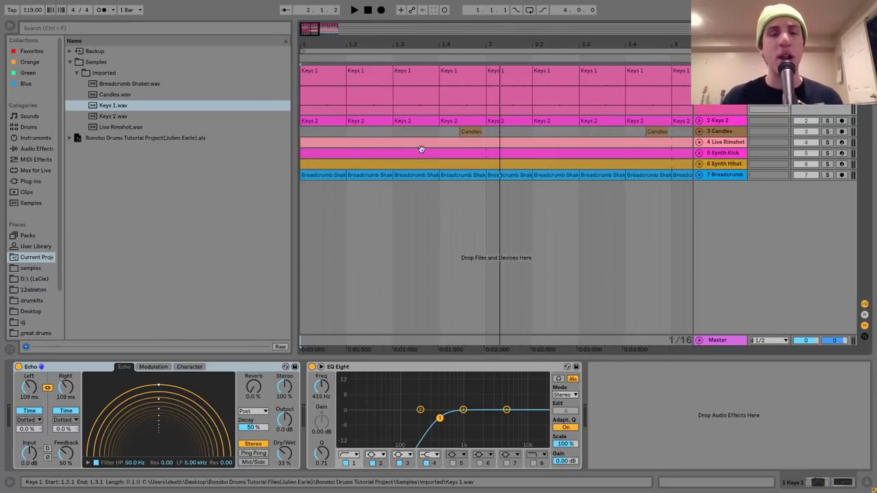
scroll(351, 163, up, 1)
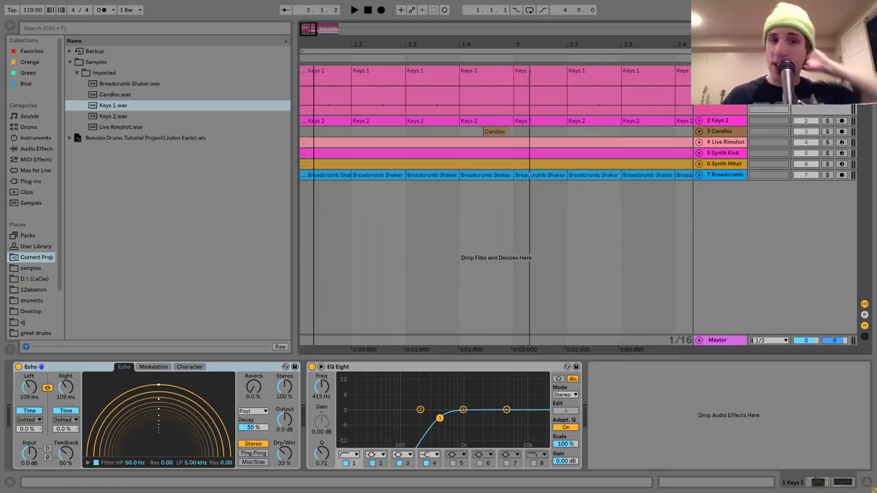
scroll(495, 79, up, 4)
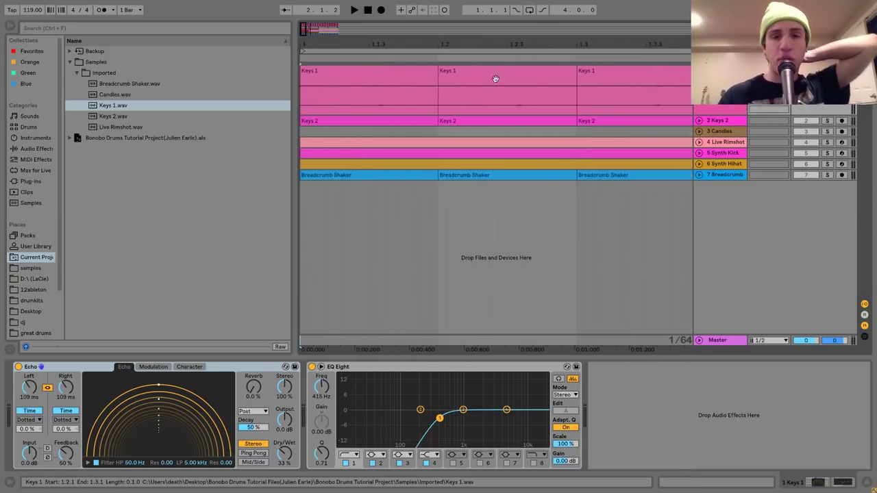
mouse_move(495, 79)
mouse_down()
mouse_move(271, 88)
mouse_move(637, 88)
mouse_up()
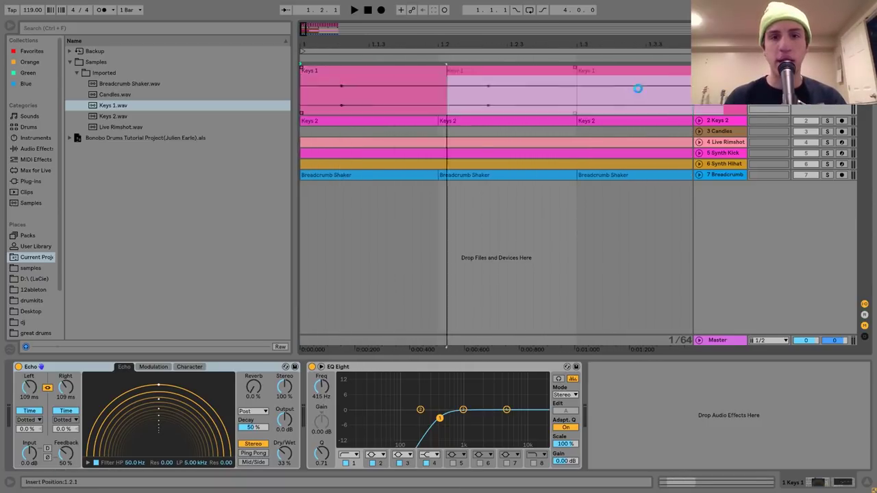
click(443, 77)
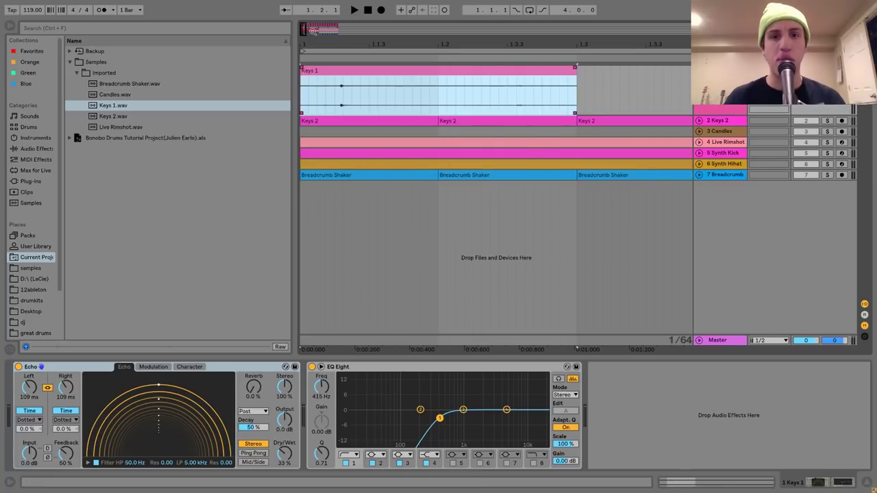
drag(302, 98, 445, 77)
key(minus)
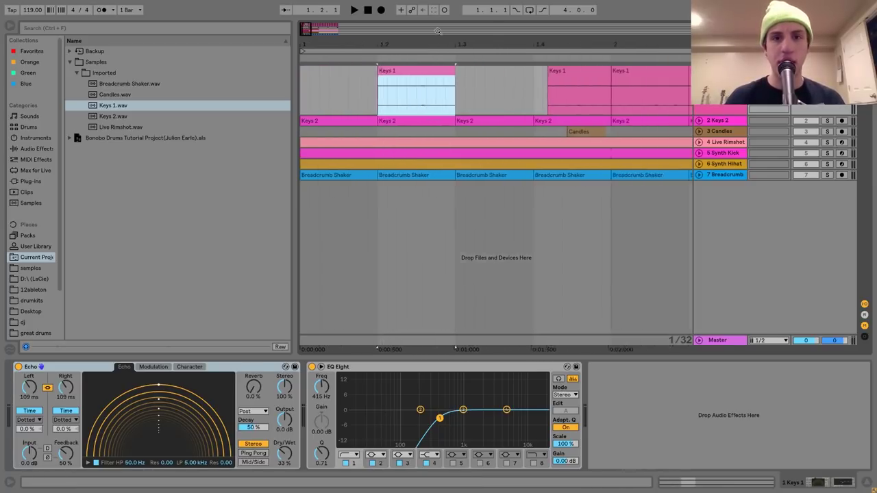
click(565, 73)
click(626, 83)
Step: Paste the Keys 1 clip onto every beat of the first bar, starting at 1.1.1
click(302, 91)
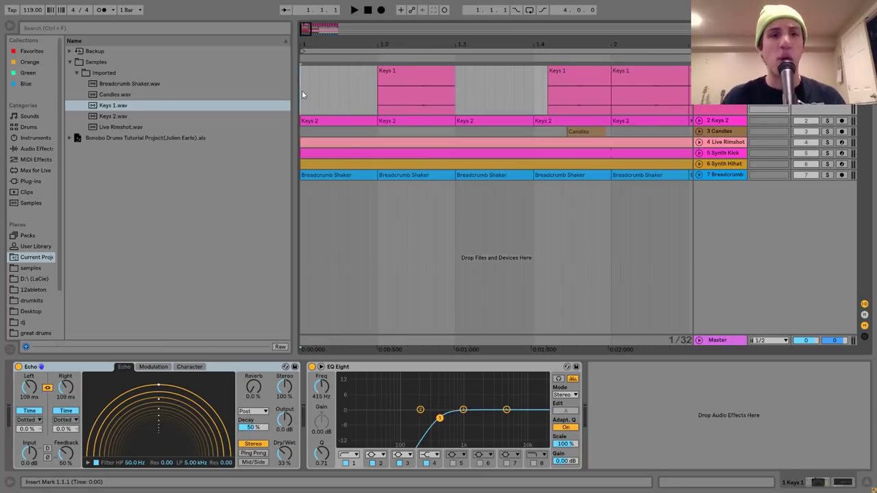
key(ctrl+v)
key(ctrl+v)
key(ctrl+v)
key(ctrl+v)
click(305, 89)
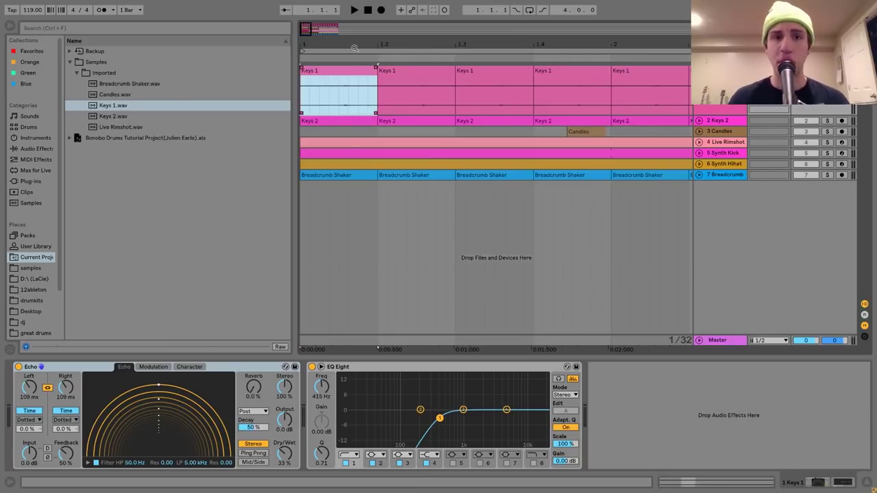
key(minus)
key(minus)
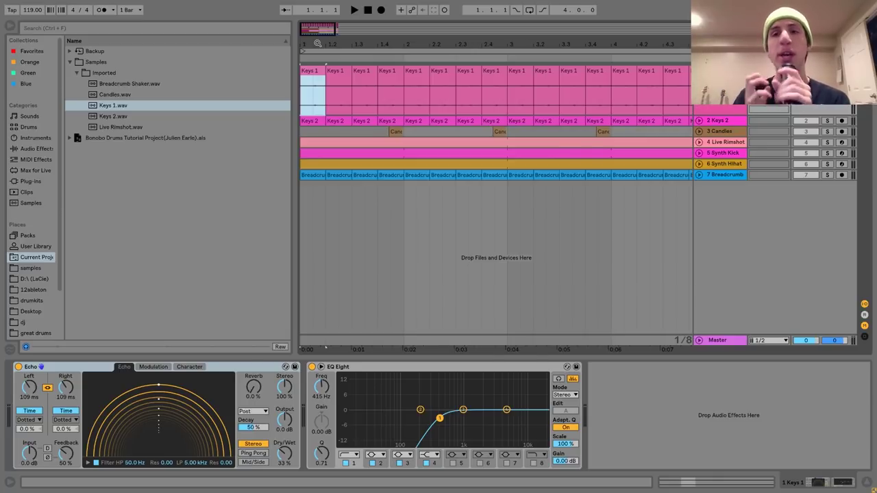
Step: Play the opening beats of the rebuilt Keys 1 pattern to check its rhythm
mouse_move(317, 43)
mouse_down()
mouse_move(317, 33)
mouse_move(335, 51)
mouse_up()
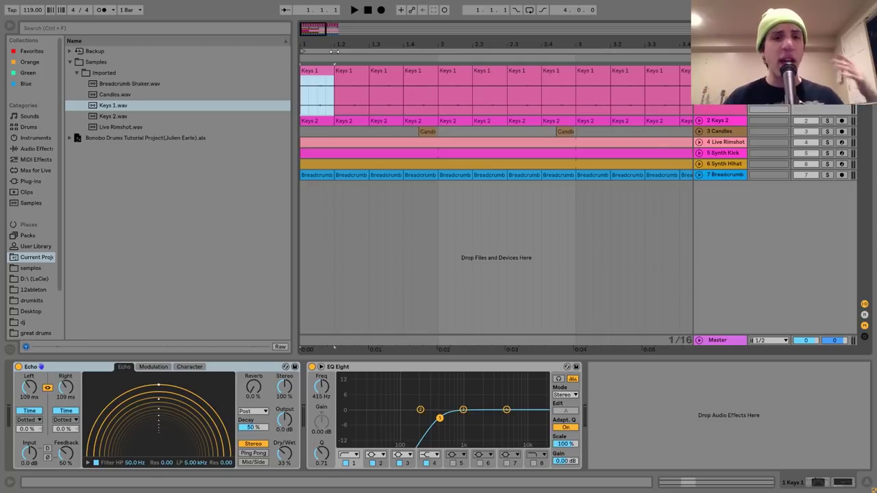
key(space)
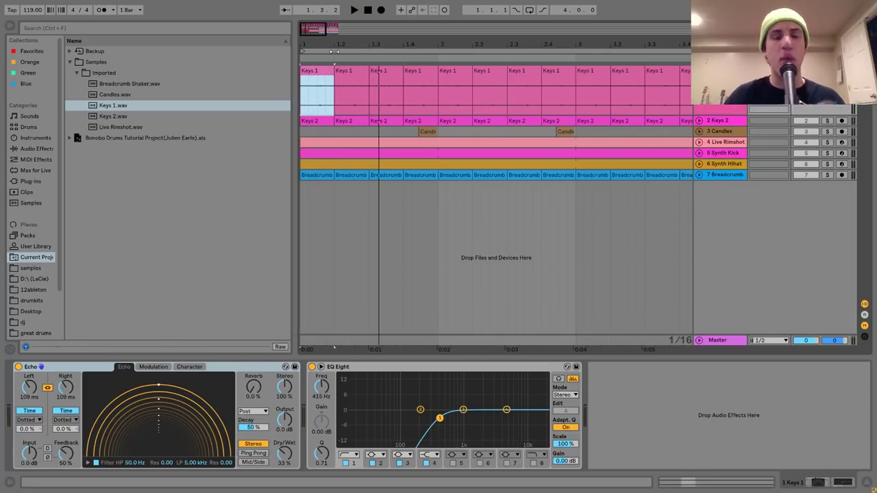
key(space)
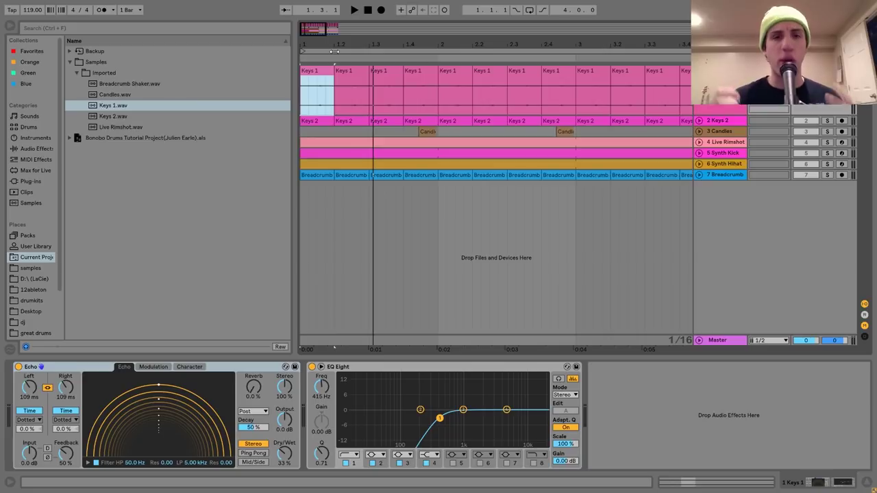
click(424, 103)
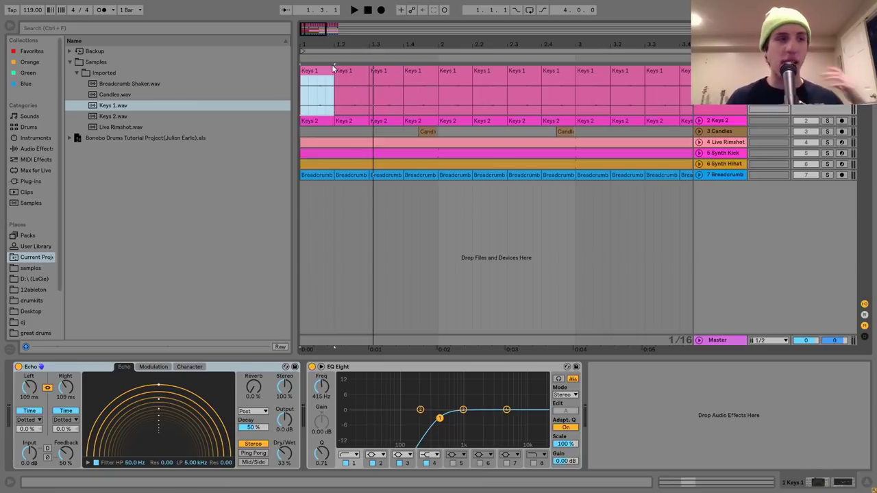
Step: Examine the EQ Eight and Echo effects on the Keys 1 track and listen to the processed sound
click(359, 367)
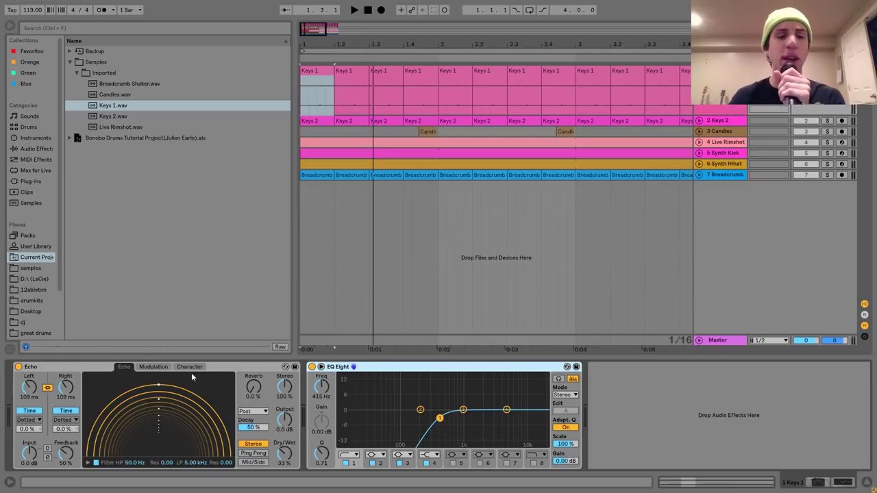
click(212, 372)
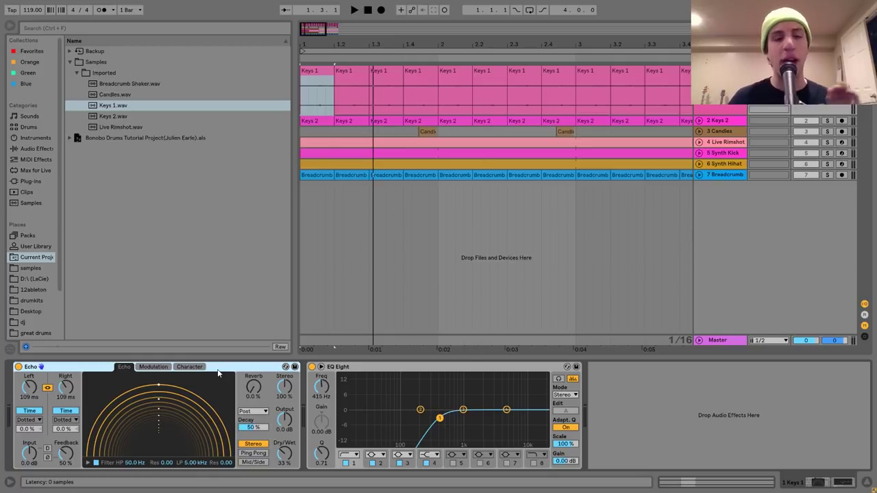
key(space)
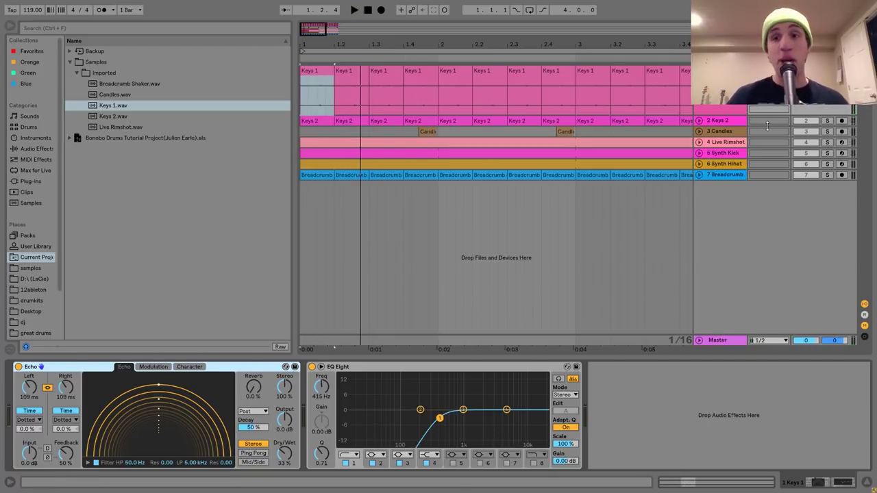
Step: Unfold the Keys 2 track, solo it and play its pattern from the first clip
click(720, 120)
click(698, 121)
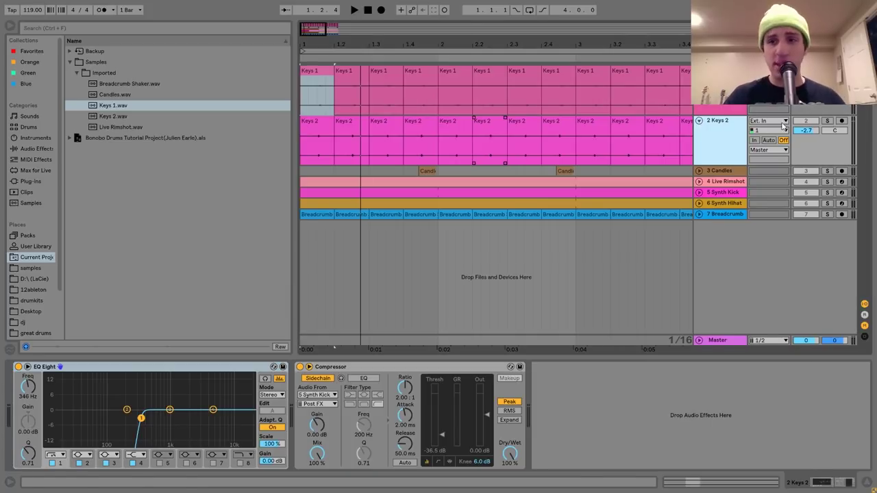
click(827, 120)
click(328, 121)
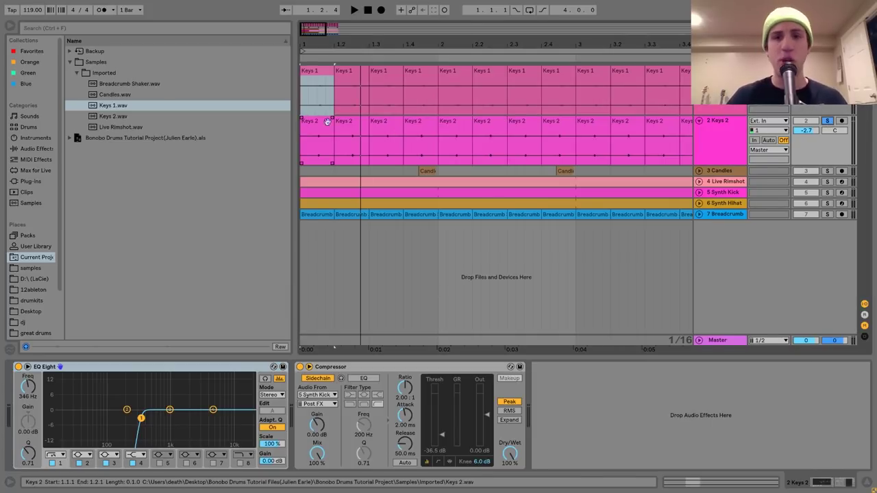
click(316, 140)
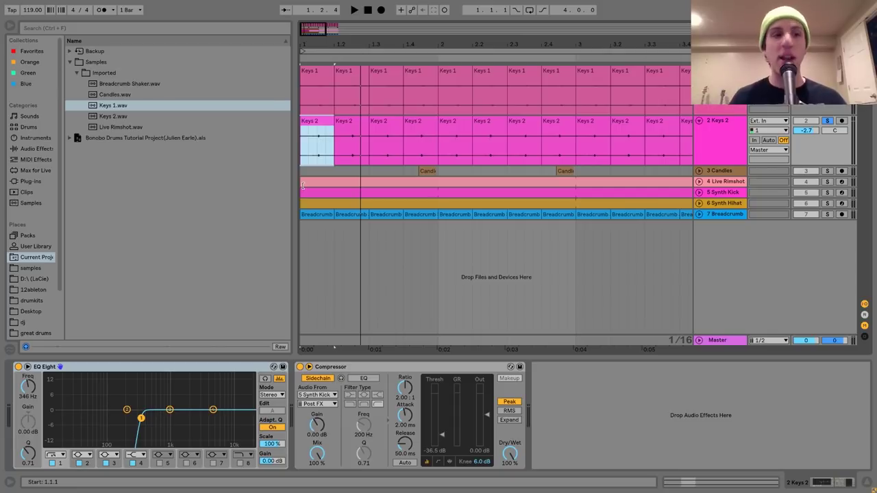
key(space)
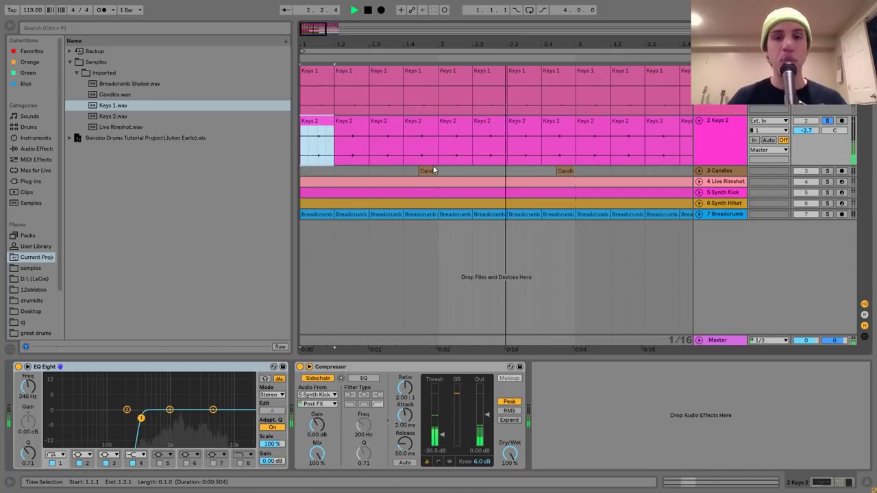
key(space)
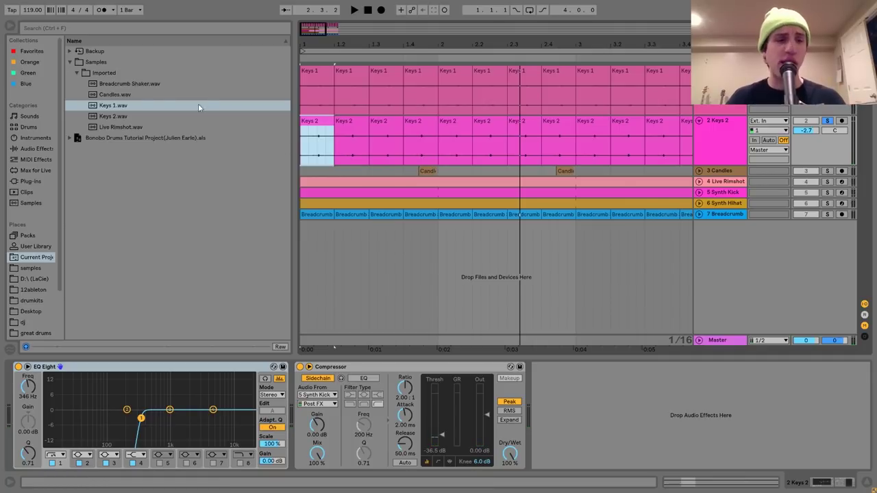
Step: Select the Keys 2.wav sample and play the first and second Keys 2 clips repeatedly to hear their placement
click(114, 116)
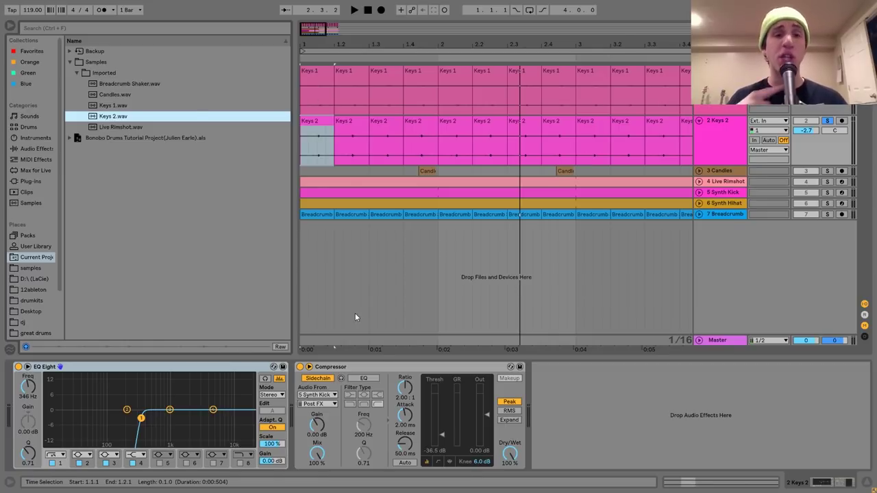
click(322, 127)
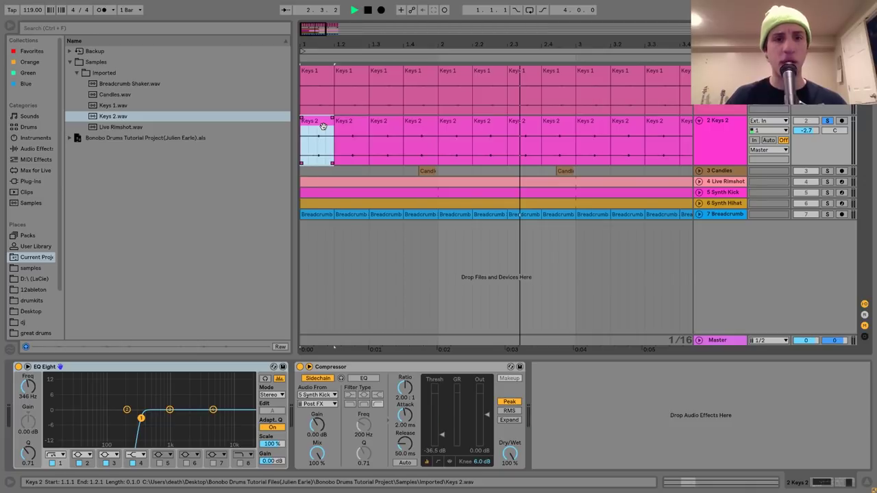
click(350, 123)
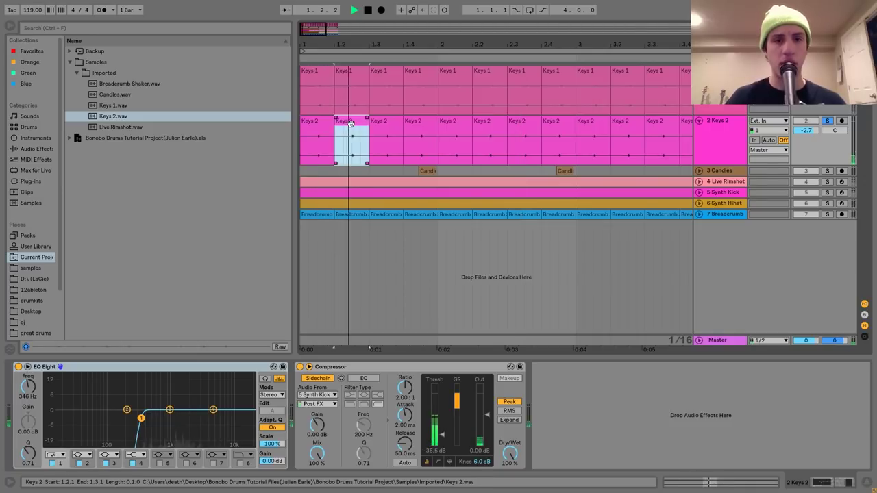
key(space)
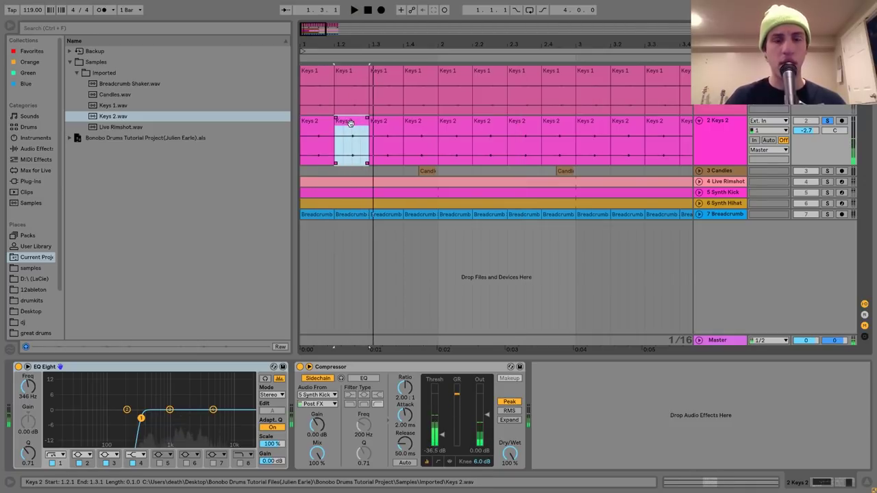
click(311, 127)
key(space)
click(340, 126)
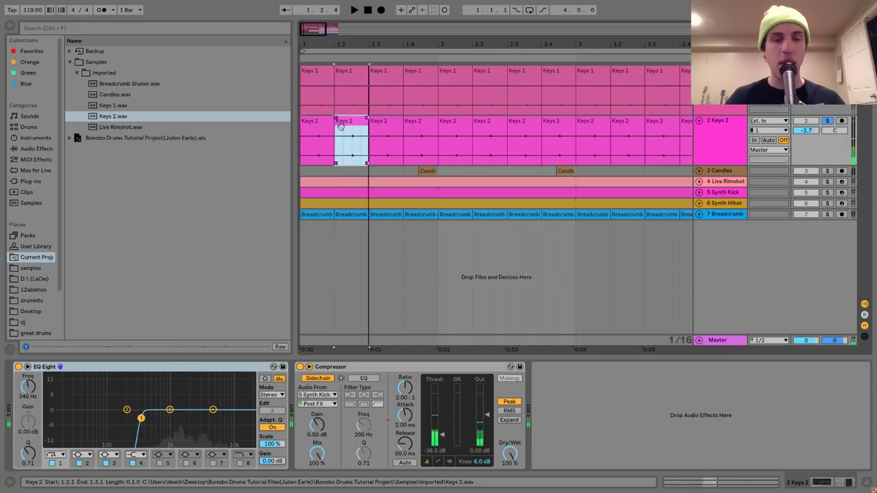
key(space)
click(313, 132)
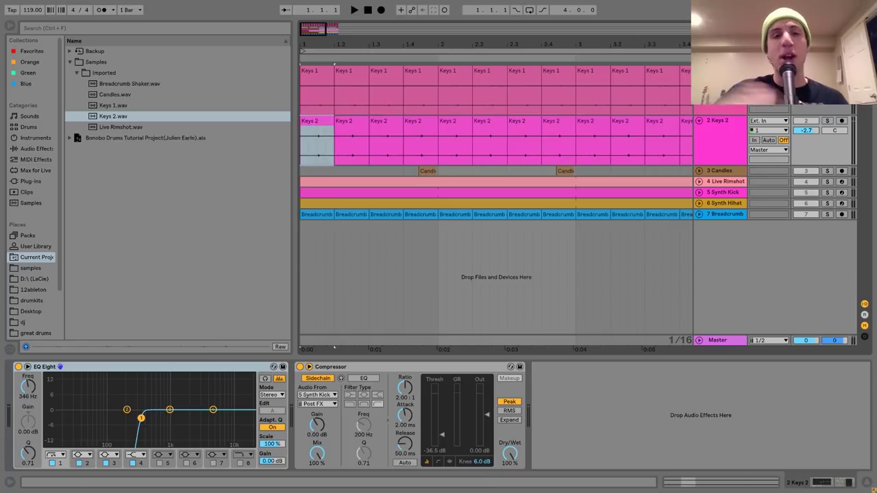
Step: Play the full beat, solo the Keys 2 track and play its pattern on its own
key(space)
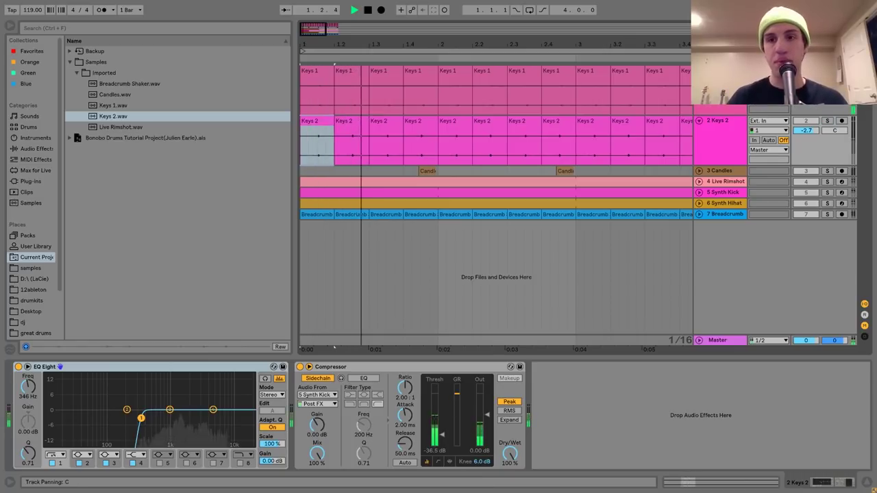
key(space)
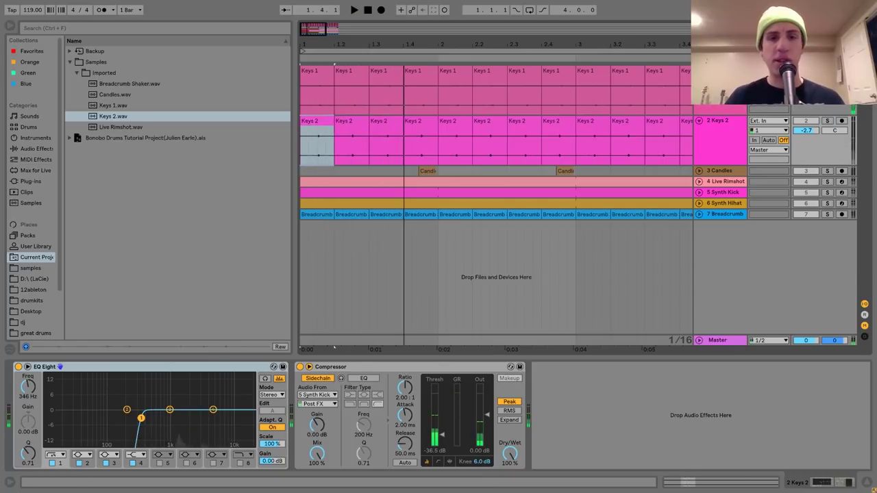
click(828, 121)
click(724, 122)
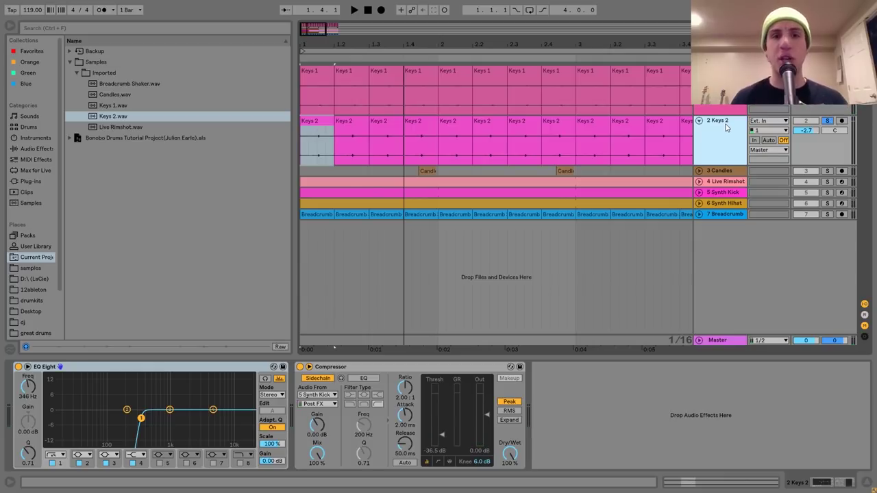
click(621, 119)
key(space)
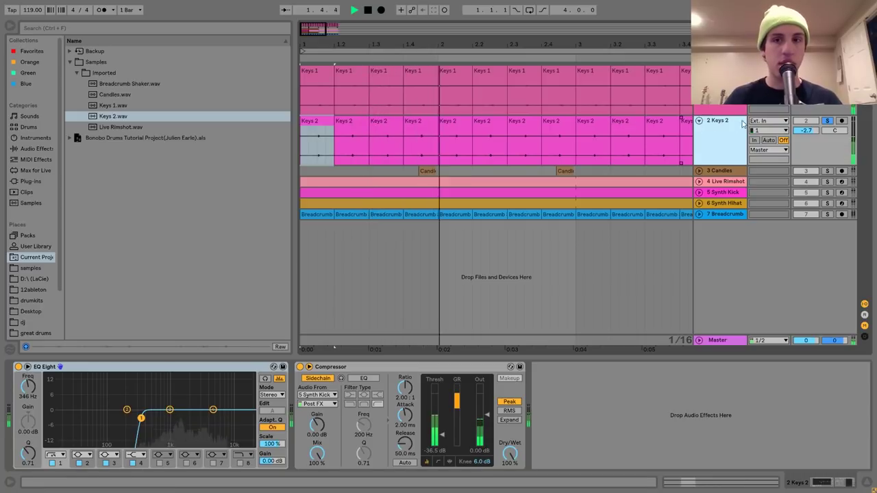
key(space)
click(477, 274)
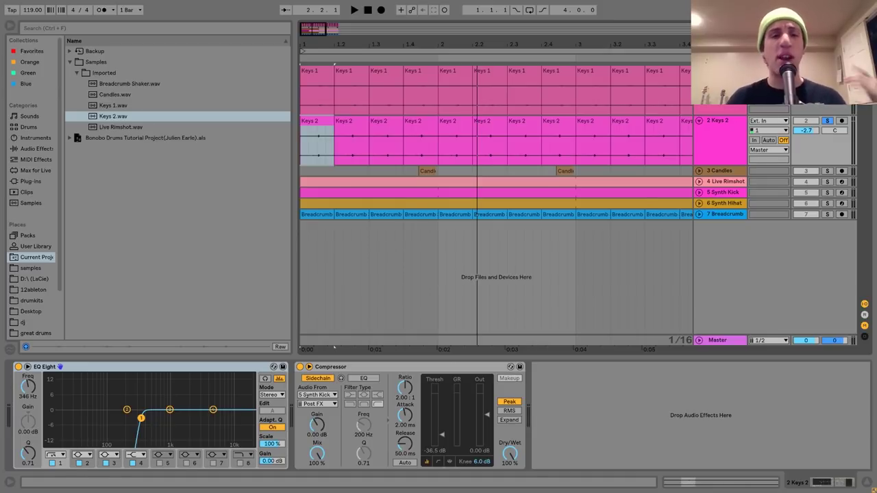
Step: Examine the first Keys 2 clip's transposition and the Keys 1 effects, listening to Keys 2 with and without solo
double_click(322, 125)
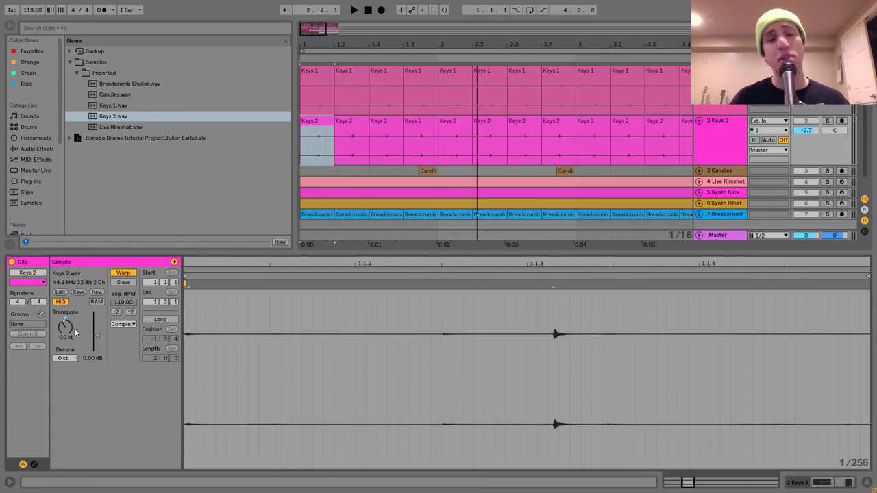
click(719, 110)
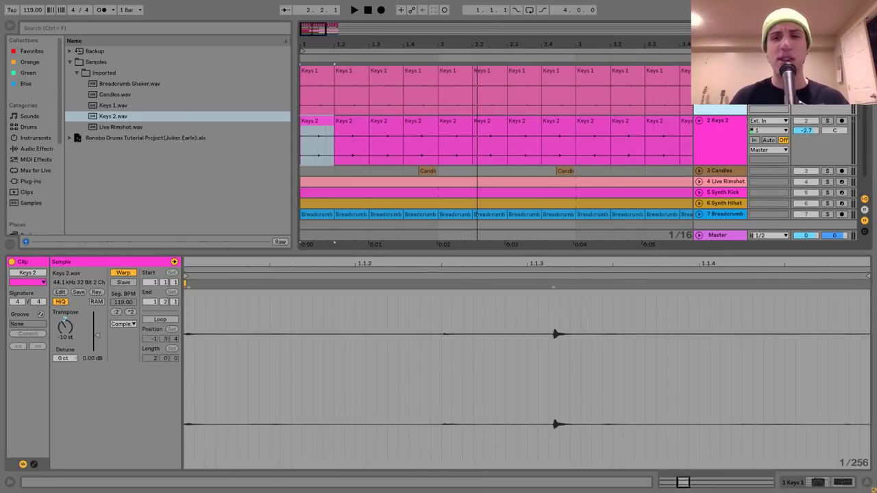
key(shift+Tab)
key(space)
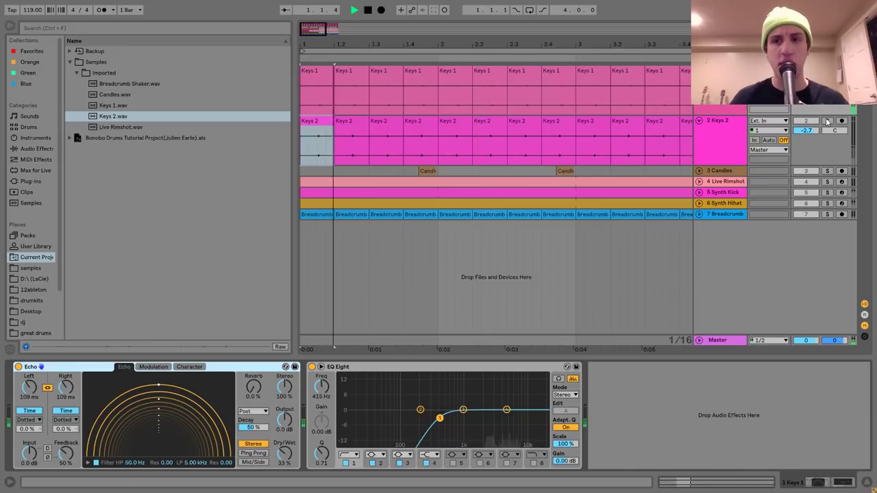
click(828, 122)
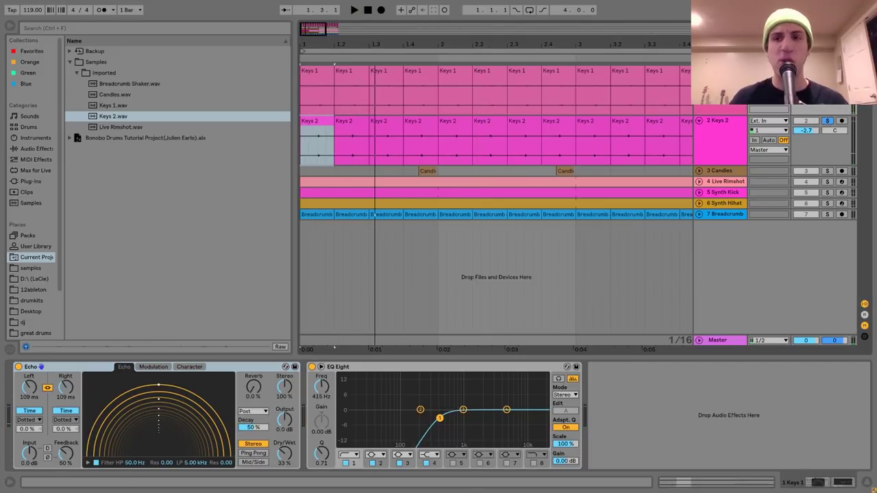
Step: Try transposing the four Keys 2 clips in bar 1 to 0 st and play them to compare the pitch
drag(305, 147, 437, 147)
key(shift+Tab)
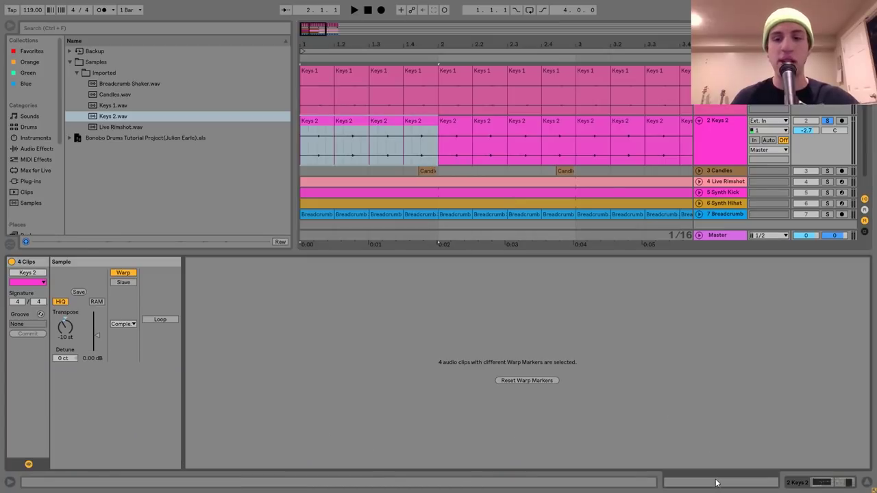
drag(85, 322, 96, 313)
key(space)
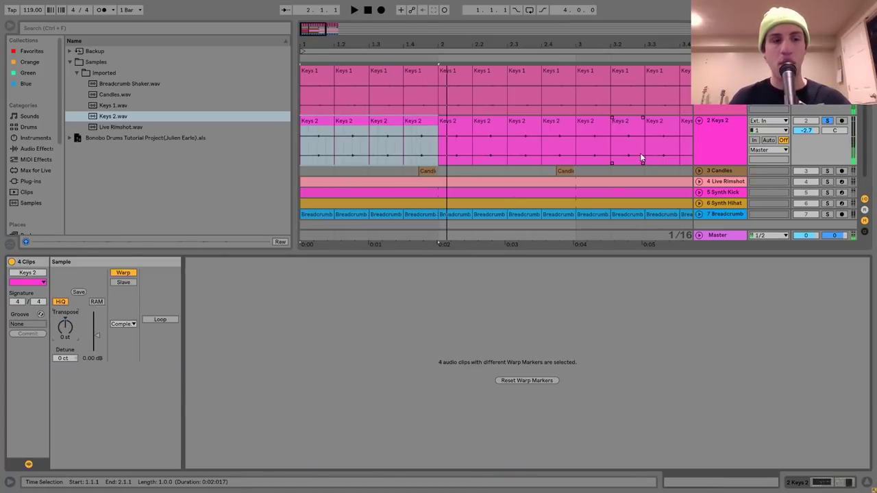
click(719, 127)
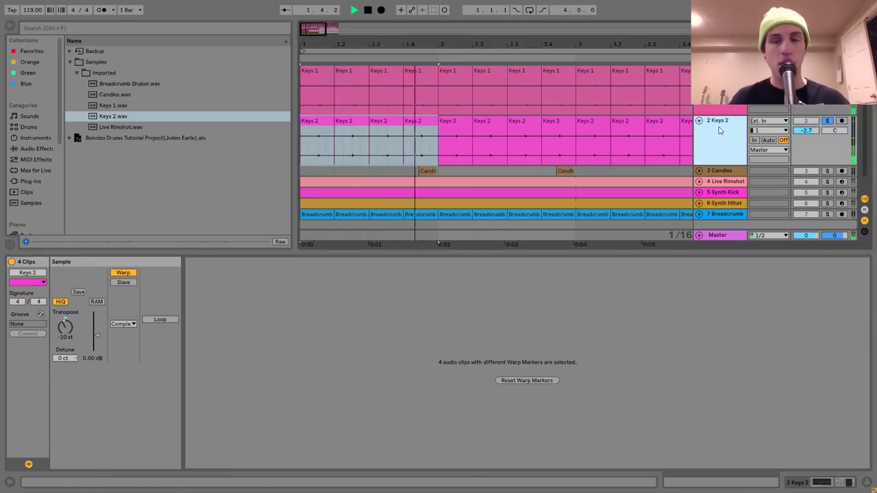
key(space)
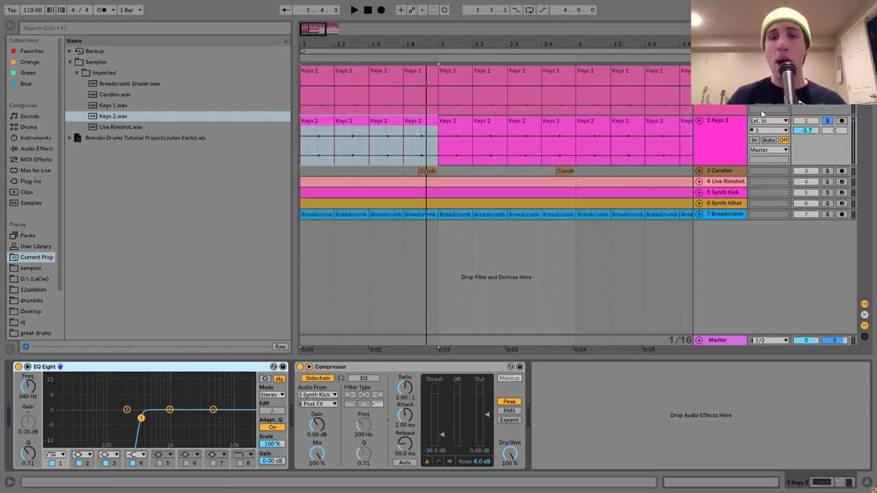
Step: Compare the effect chains of the Keys 1 and Keys 2 tracks
click(719, 141)
click(736, 93)
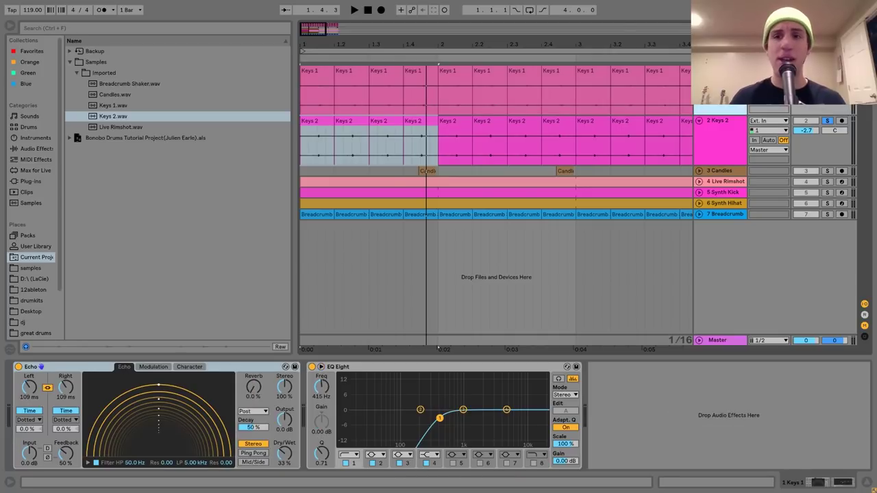
click(734, 135)
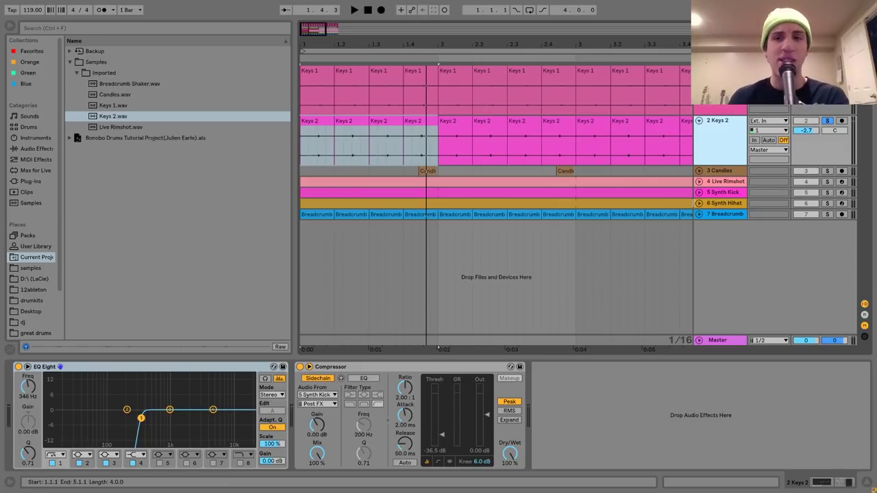
key(Up)
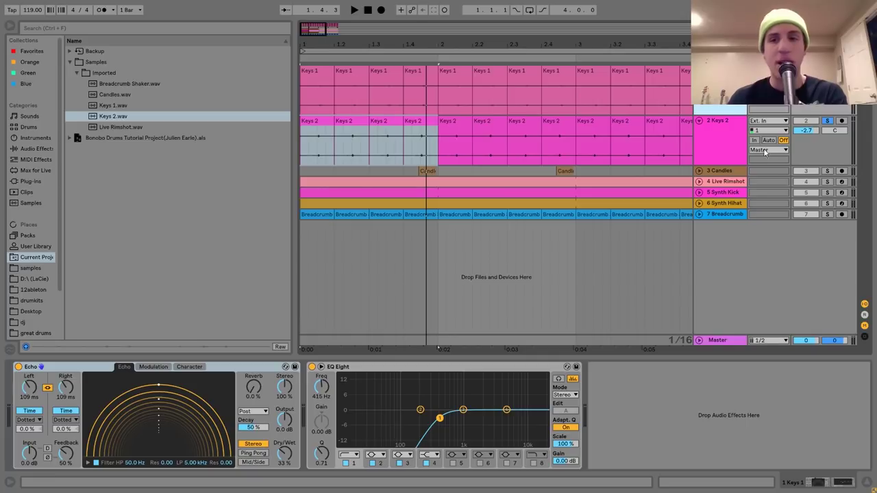
click(718, 128)
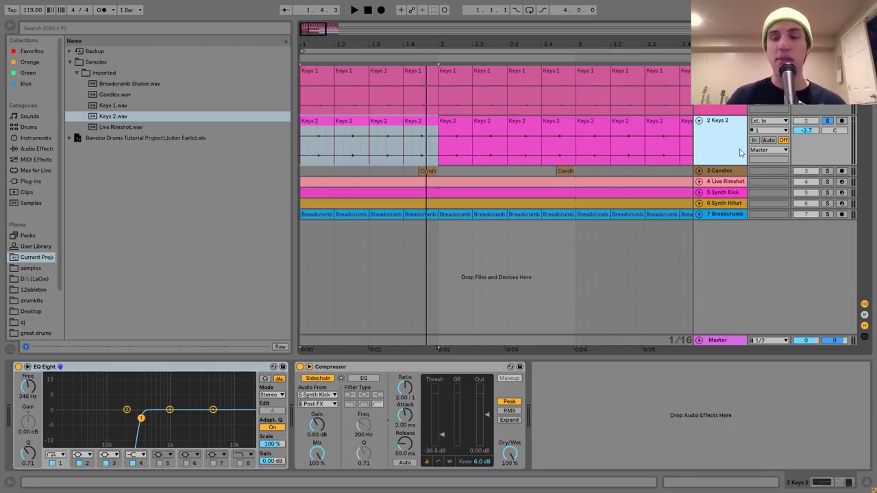
Step: Play the soloed Keys 2 track, listen to it together with the soloed Breadcrumb Shaker, and clear the solos
key(space)
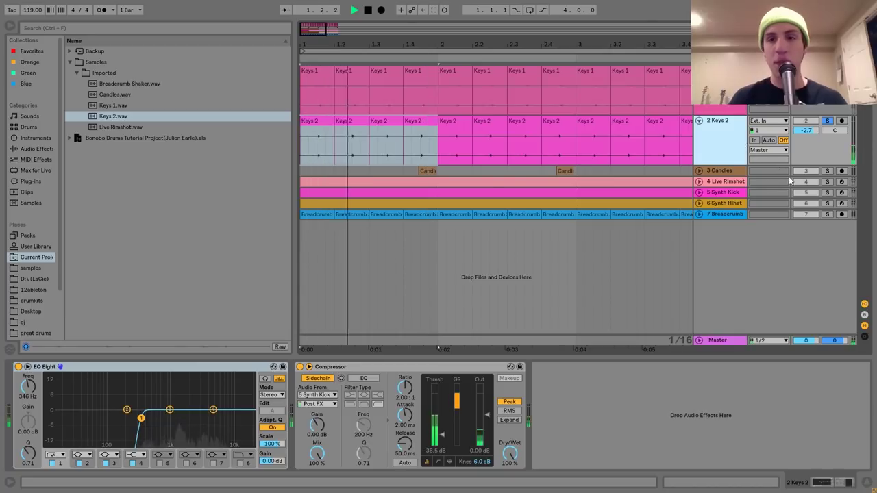
key(space)
click(827, 214)
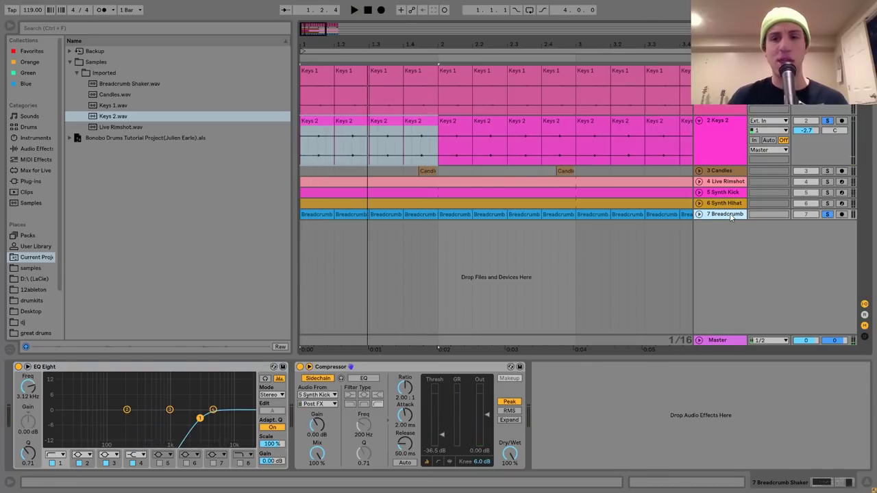
key(space)
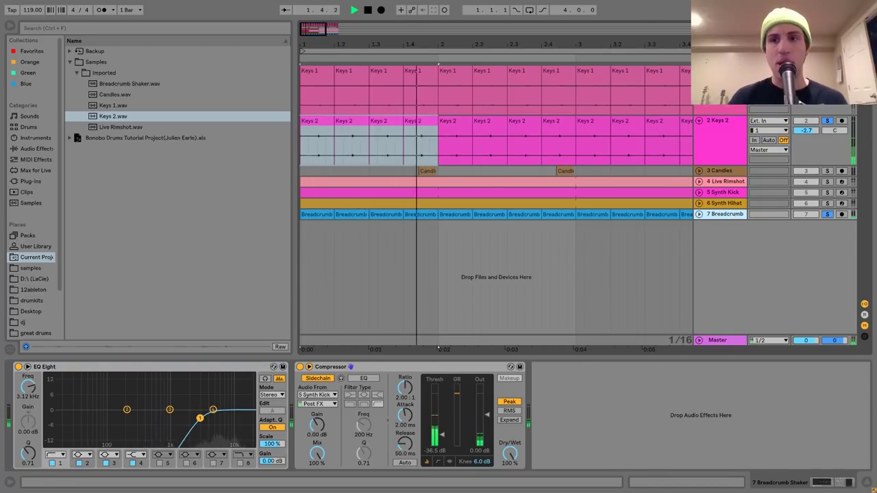
key(space)
key(space)
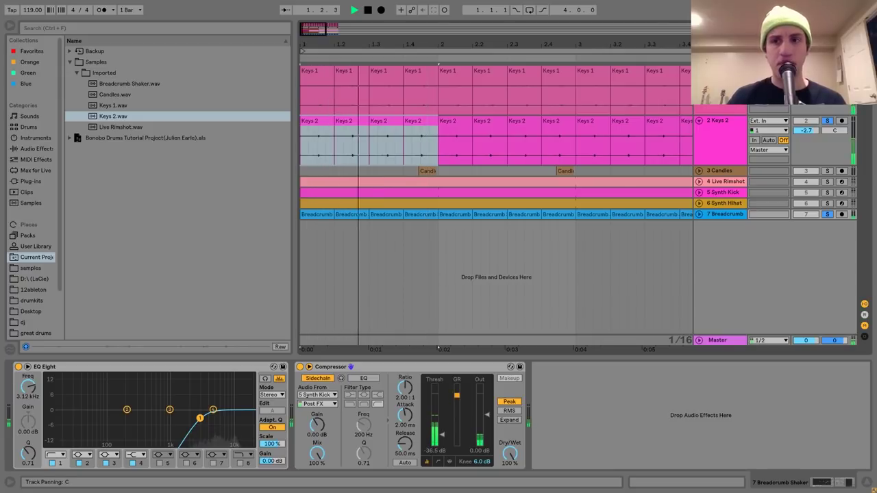
click(827, 121)
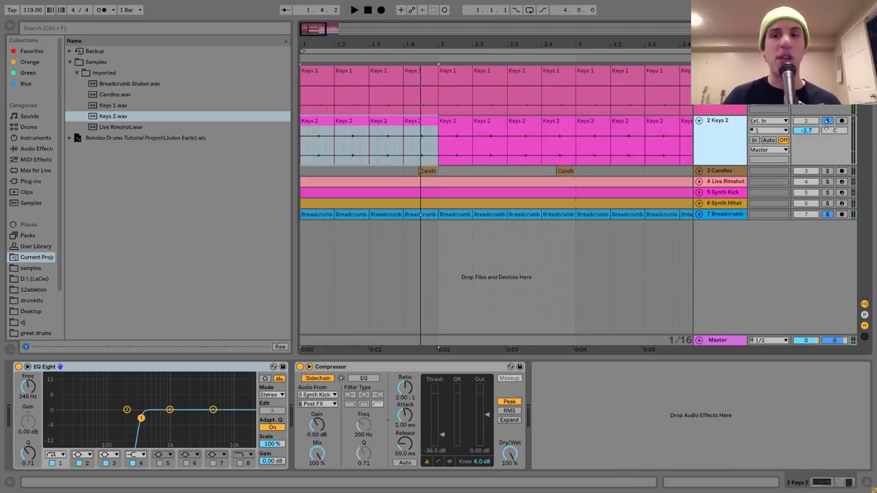
click(826, 121)
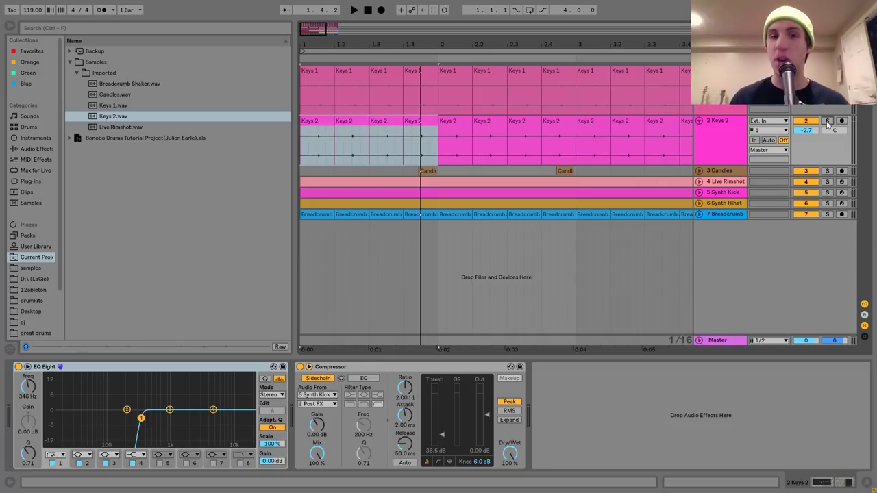
Step: Unfold the Candles track, solo it and play its pattern from 1.4.1
click(698, 170)
click(720, 172)
click(805, 171)
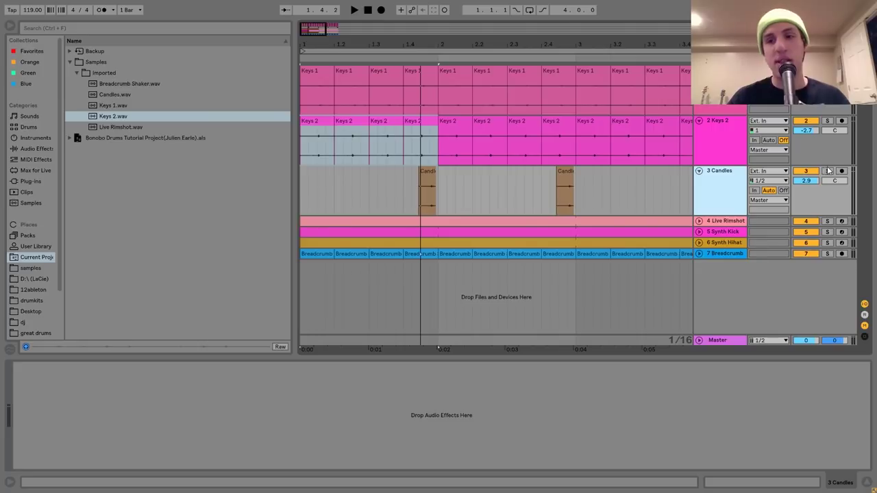
click(827, 171)
click(404, 192)
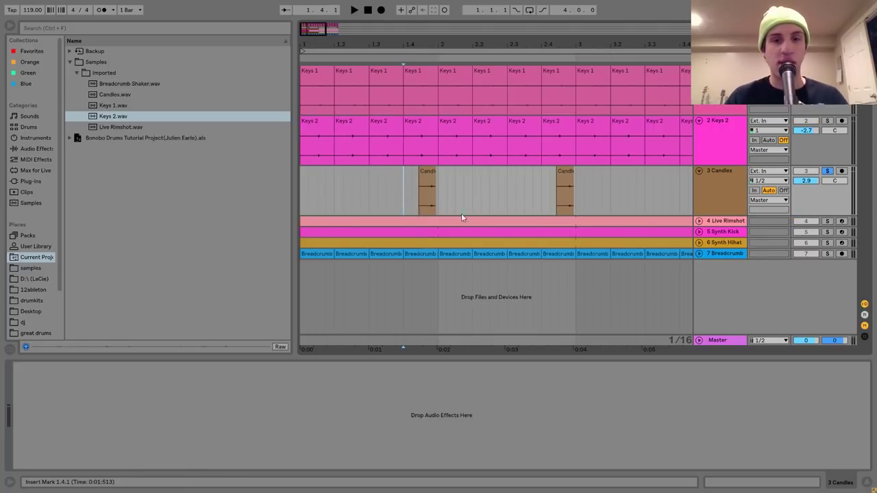
key(space)
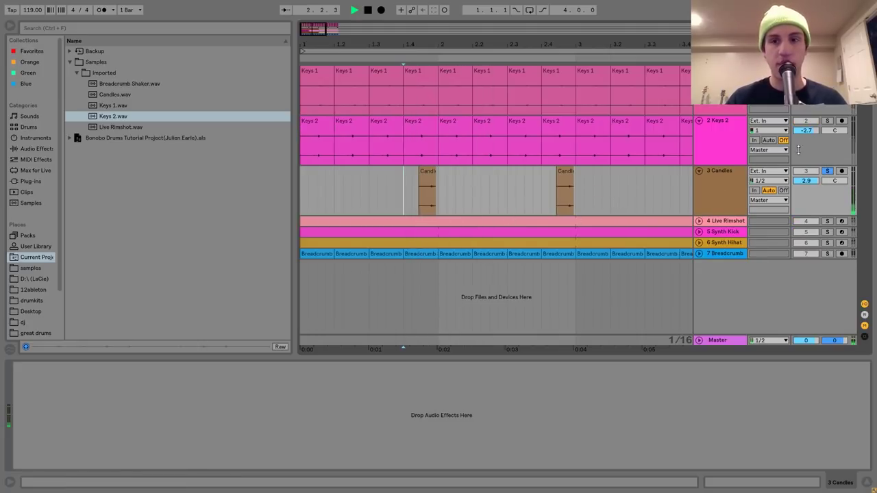
Step: Turn off the Candles solo and examine the sample in the first Candles clip
click(826, 171)
click(560, 194)
key(space)
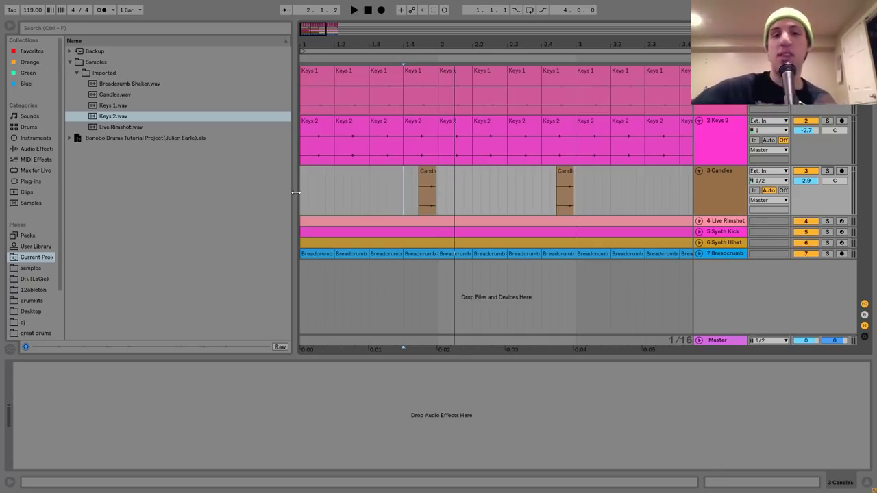
double_click(426, 192)
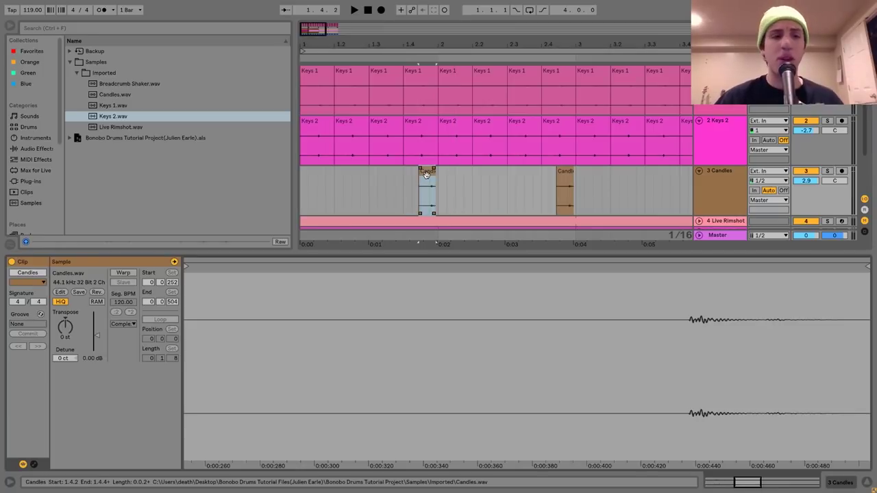
click(695, 181)
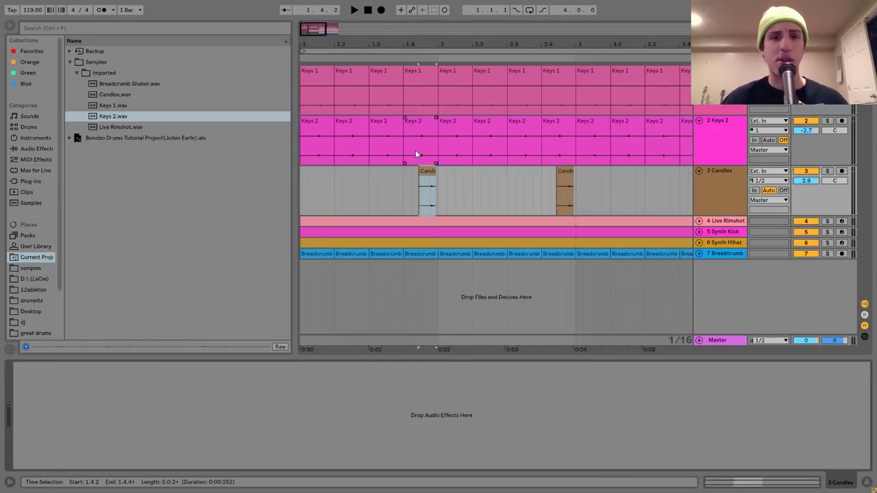
Step: Place Candles.wav over the first Candles clip at 1.4.1, trim its start to 1.4.3 and play the passage
click(122, 94)
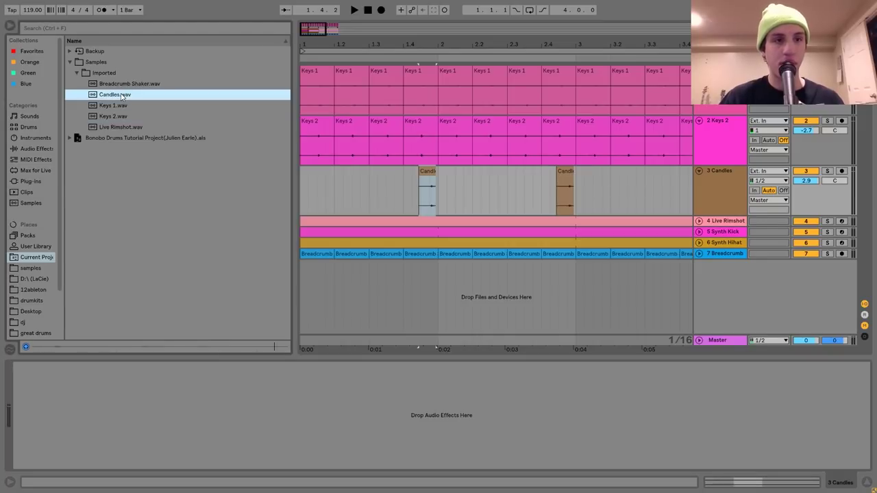
drag(113, 96, 410, 195)
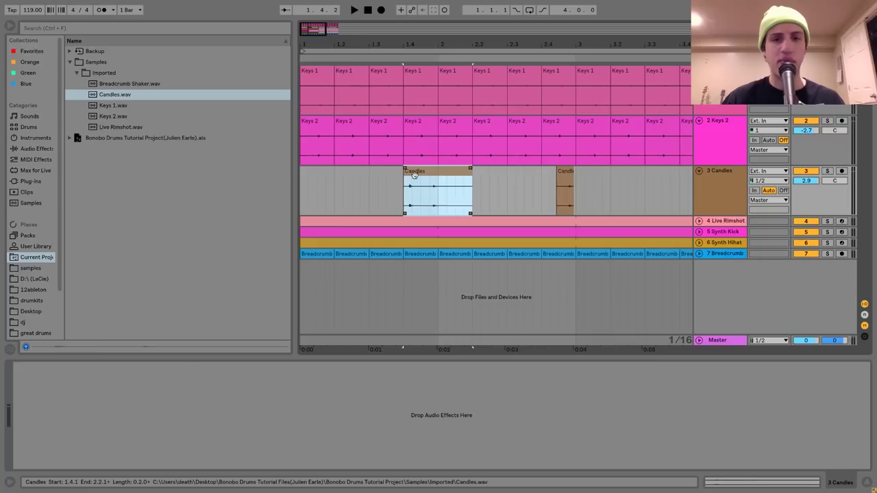
click(415, 177)
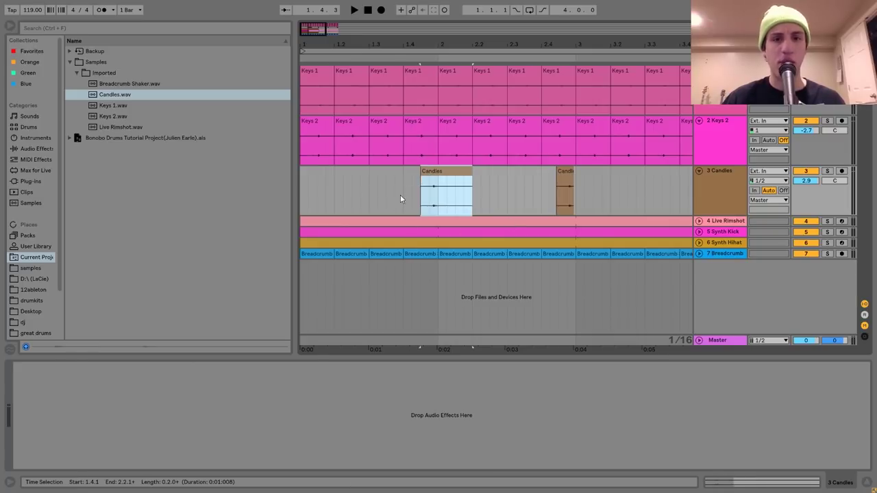
click(398, 193)
key(space)
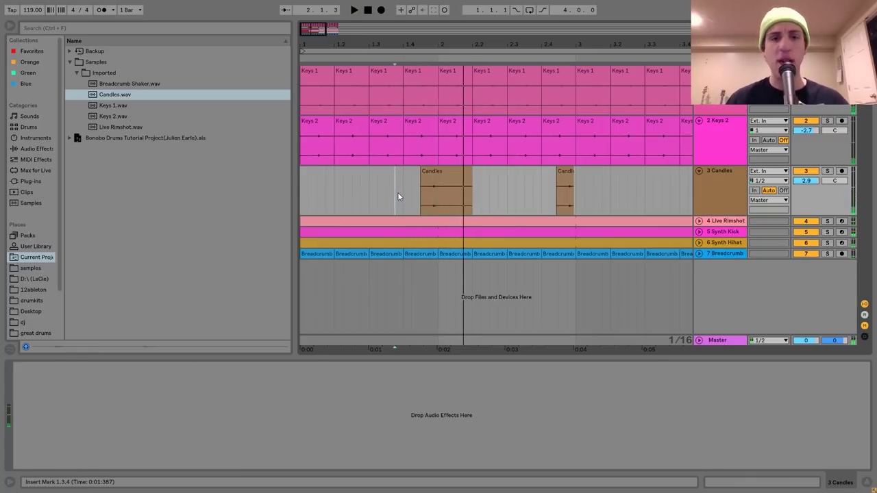
Step: Move the trimmed Candles clip earlier so that it starts at 1.4.2
click(424, 192)
scroll(430, 191, up, 3)
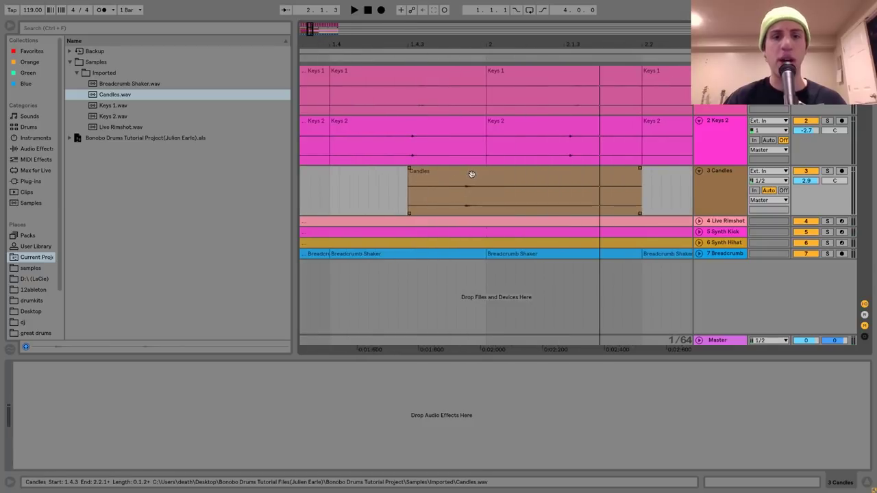
drag(471, 174, 436, 174)
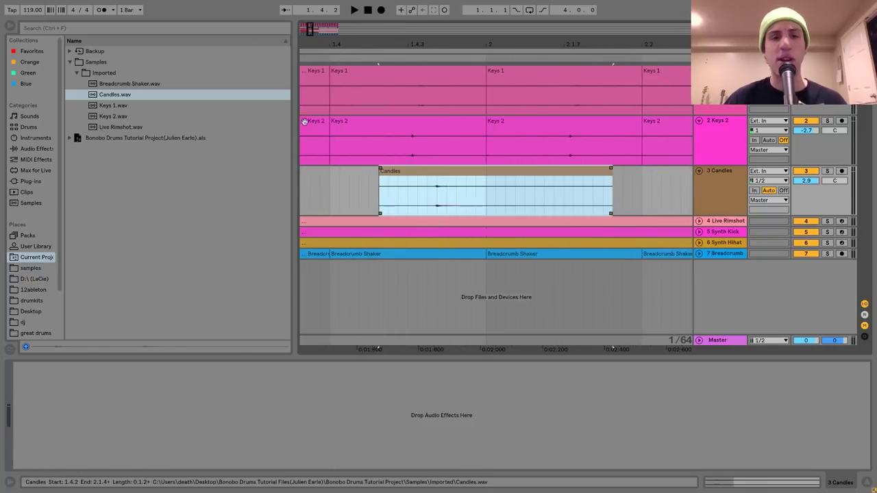
Step: Unfold the Live Rimshot track, solo it and play its whole pattern with looping switched on
mouse_move(364, 47)
mouse_down()
mouse_move(363, 31)
mouse_move(381, 40)
mouse_up()
drag(420, 174, 430, 177)
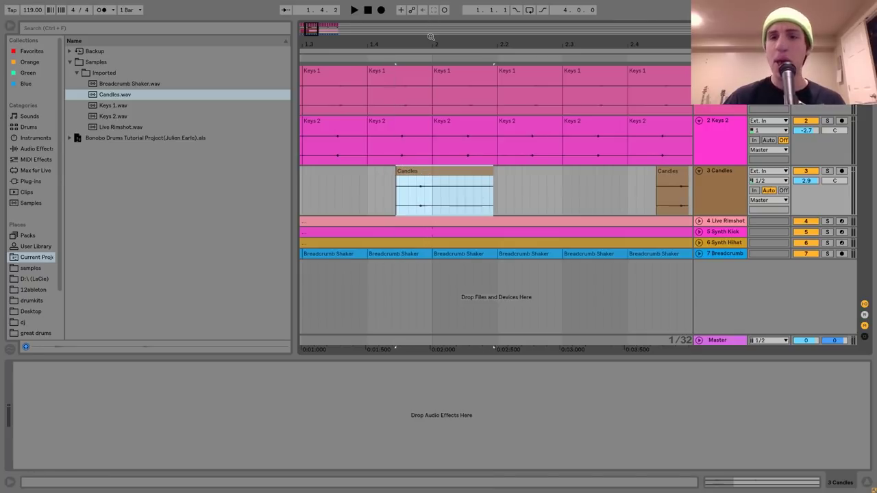
drag(430, 36, 425, 21)
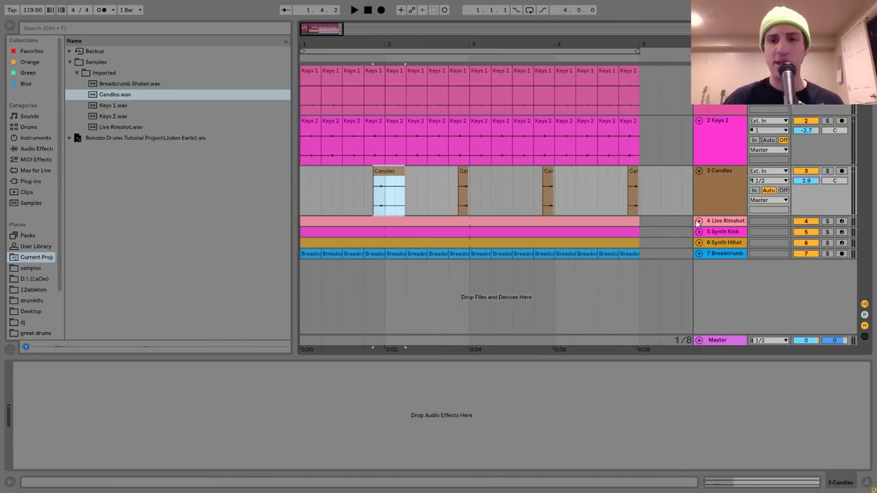
click(698, 220)
click(826, 221)
click(510, 226)
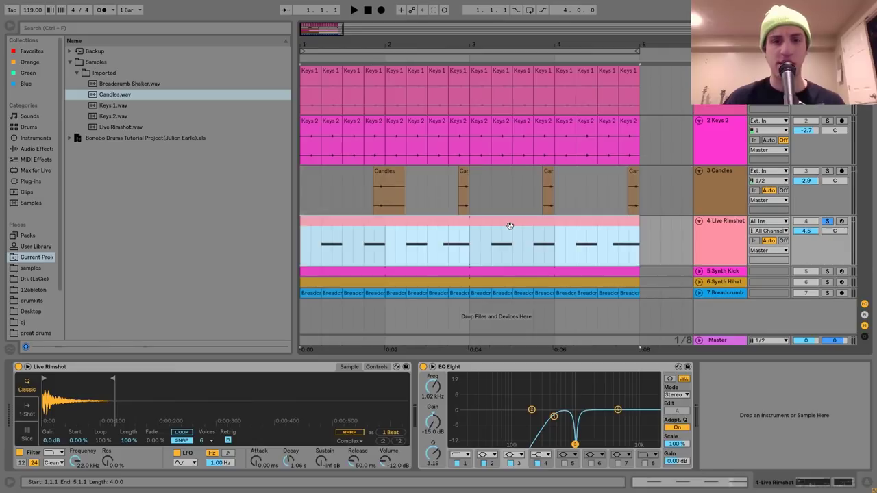
key(space)
key(ctrl+l)
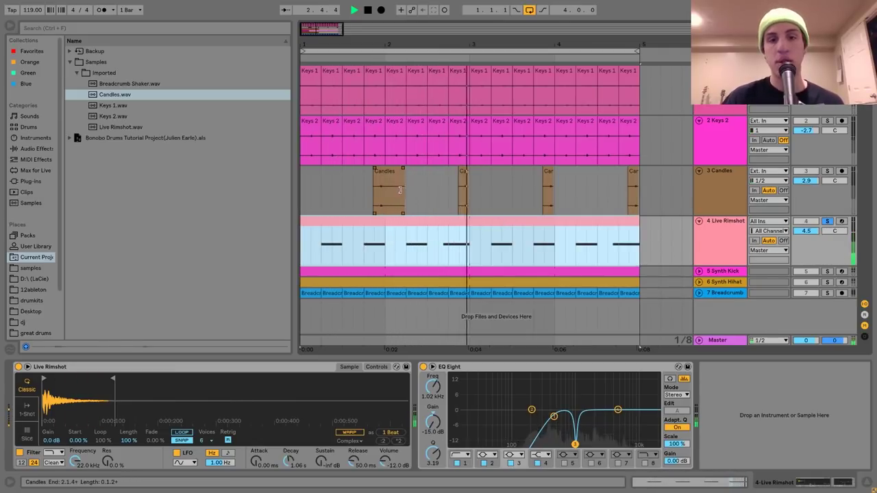
key(space)
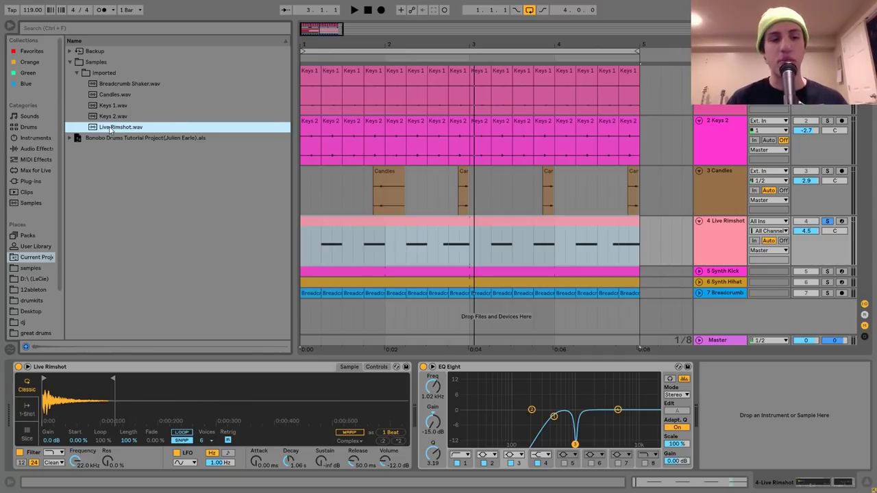
Step: Examine the Live Rimshot sampler's controls and EQ Eight, playing the track and previewing Live Rimshot.wav for comparison
click(383, 369)
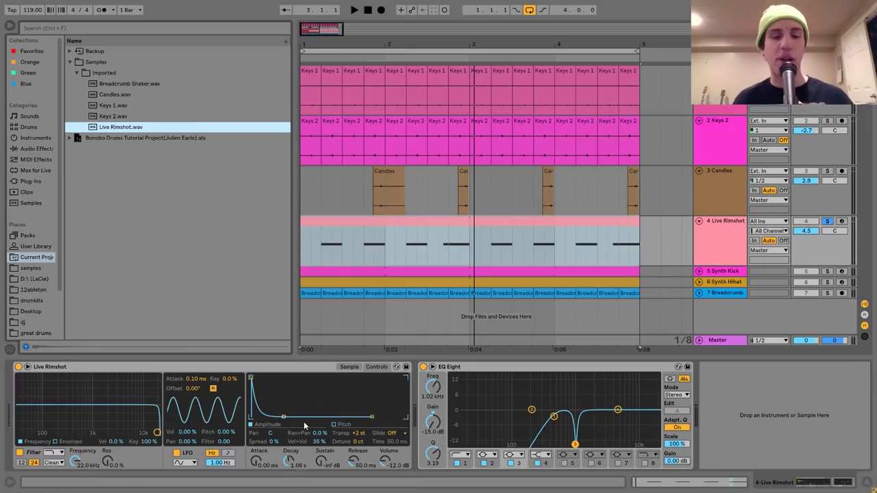
key(space)
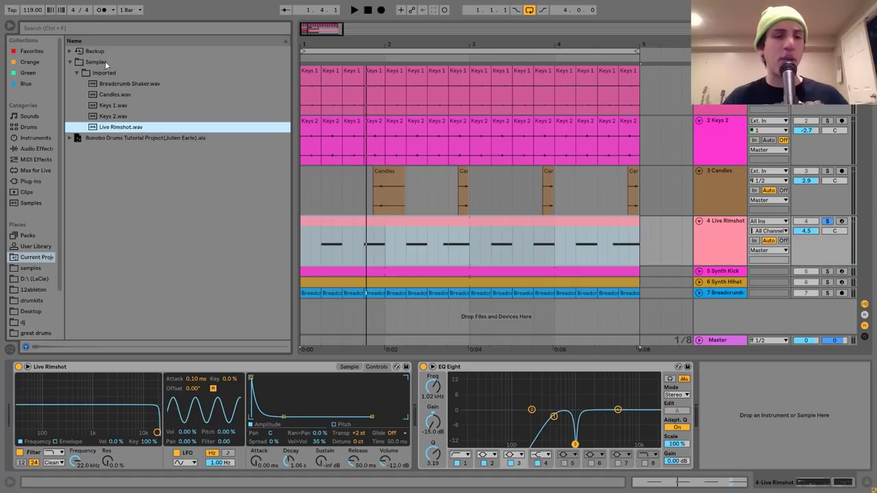
click(120, 129)
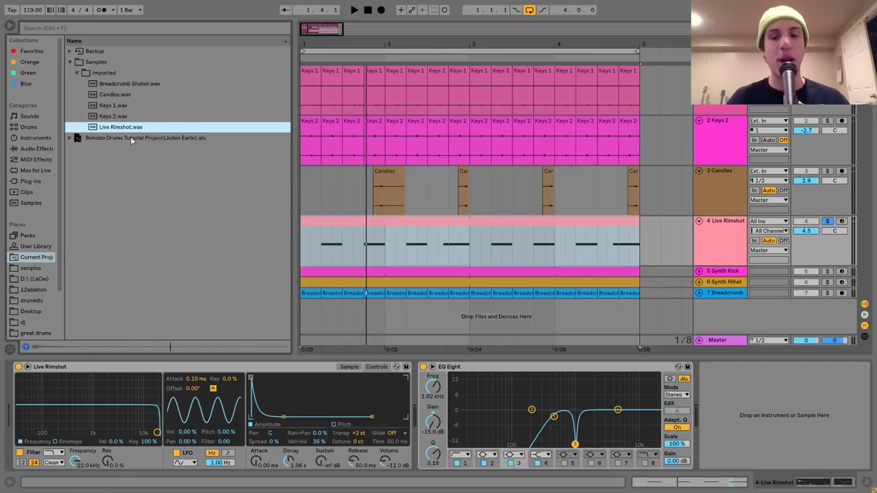
click(528, 394)
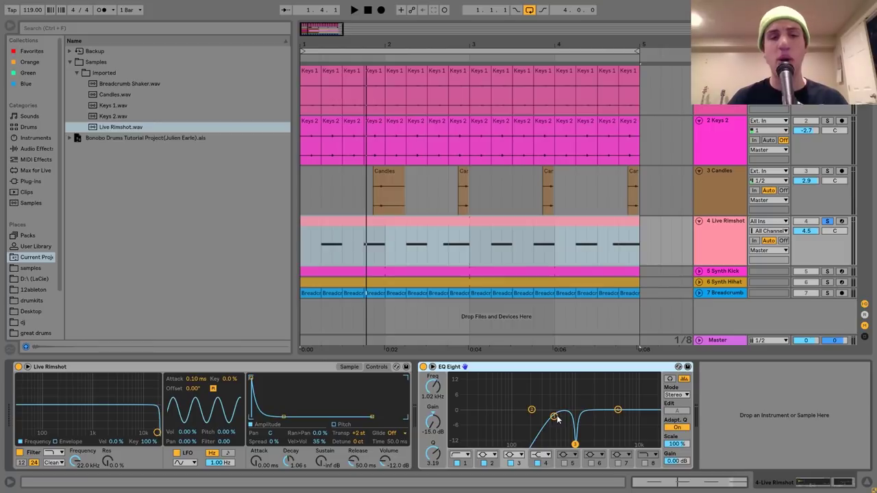
click(123, 127)
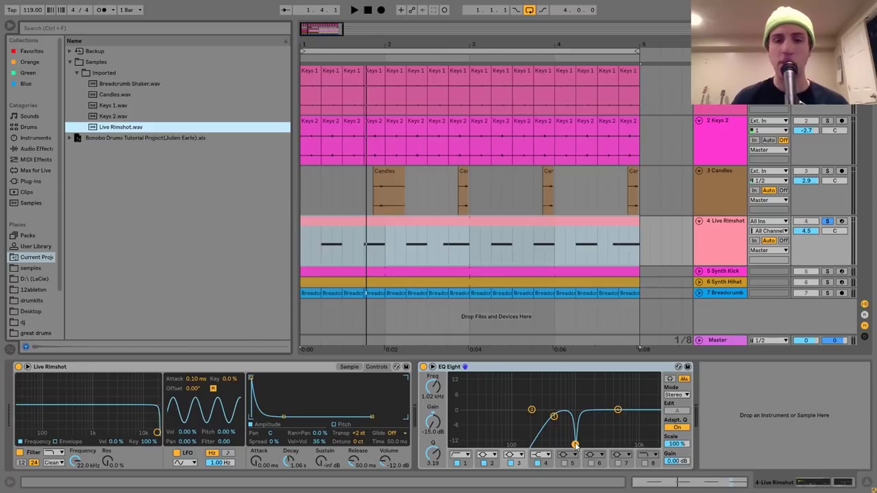
Step: Flatten the third band of EQ Eight to about 0 dB and play the rimshot without the notch
drag(576, 446, 577, 406)
key(space)
key(space)
click(433, 368)
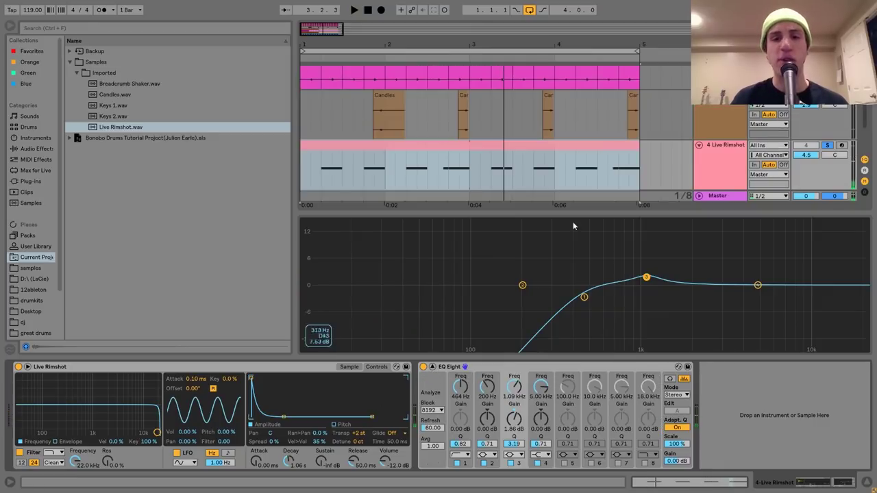
drag(646, 277, 644, 284)
key(space)
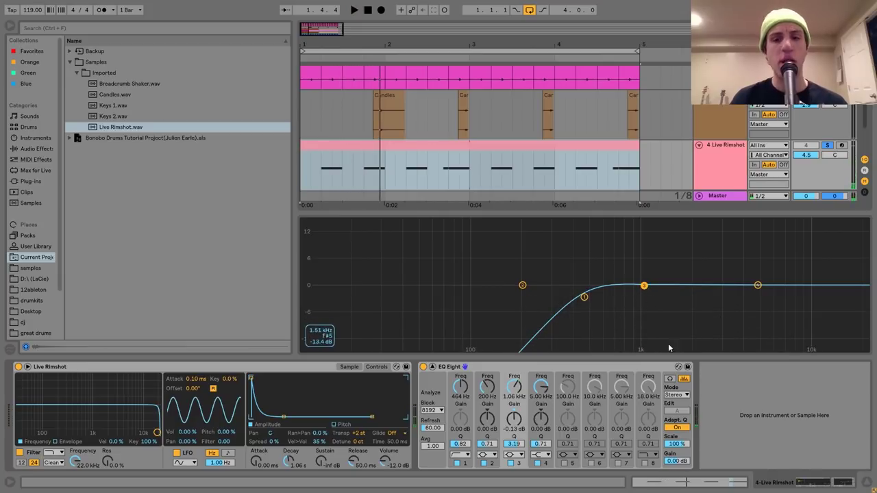
Step: Set EQ Eight's third band to a -15 dB notch at 1.00 kHz while the rimshot plays and collapse the enlarged display
key(space)
drag(644, 286, 640, 350)
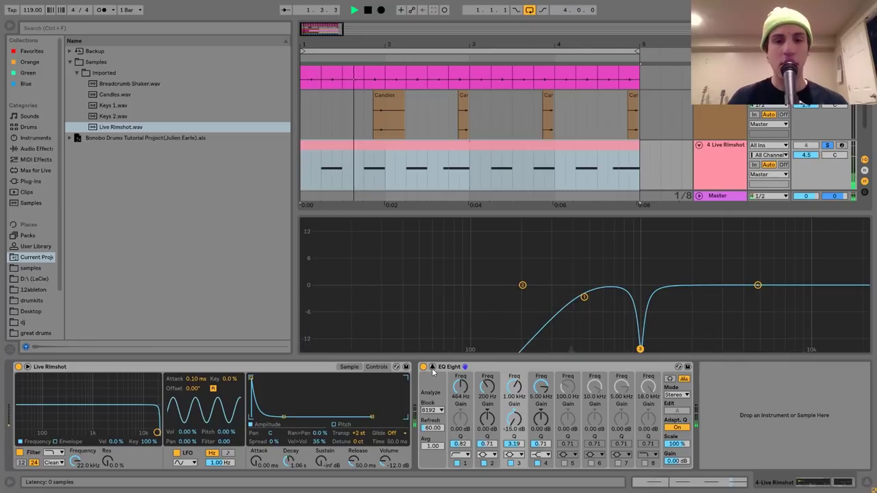
click(678, 366)
key(space)
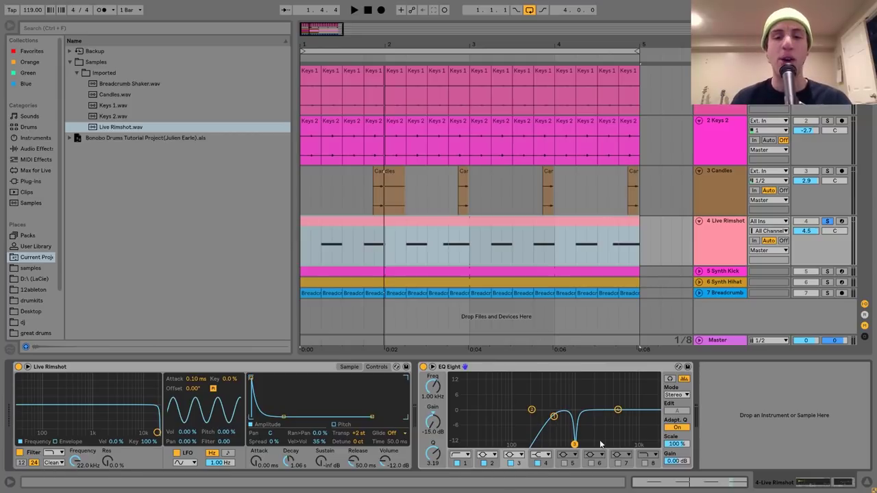
Step: Preview Live Rimshot.wav and play the processed rimshot pattern to compare the two sounds
click(118, 127)
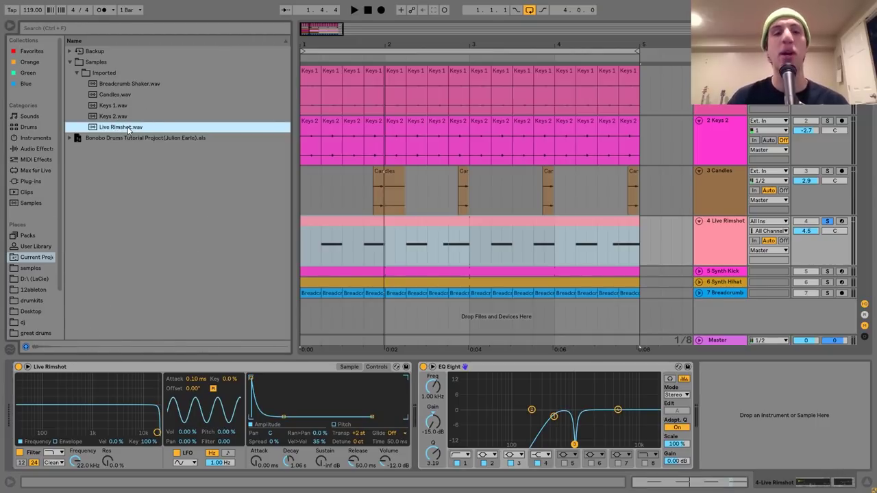
key(space)
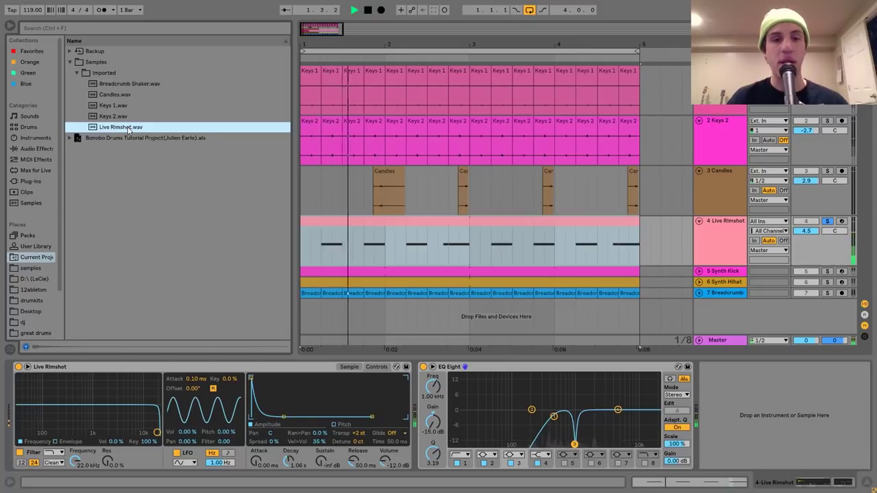
key(space)
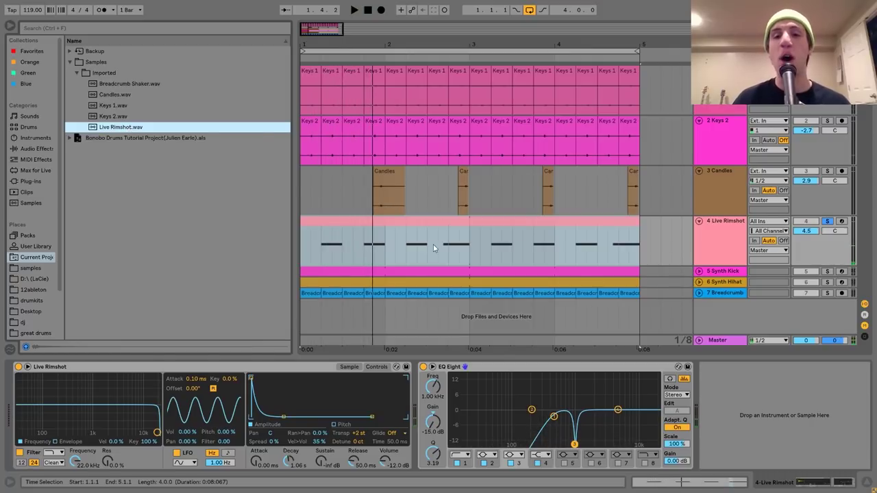
Step: Open the Live Rimshot clip's notes, examine the short quiet note at 2.3.4 and play the pattern
double_click(448, 222)
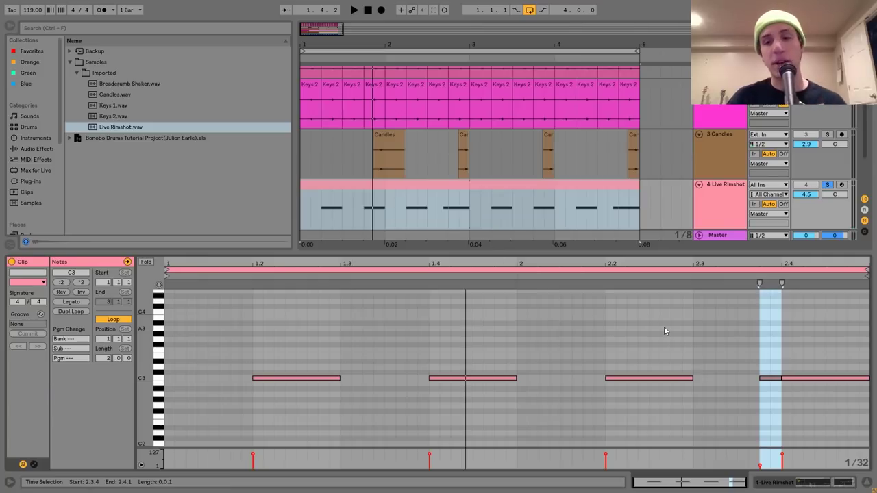
click(768, 379)
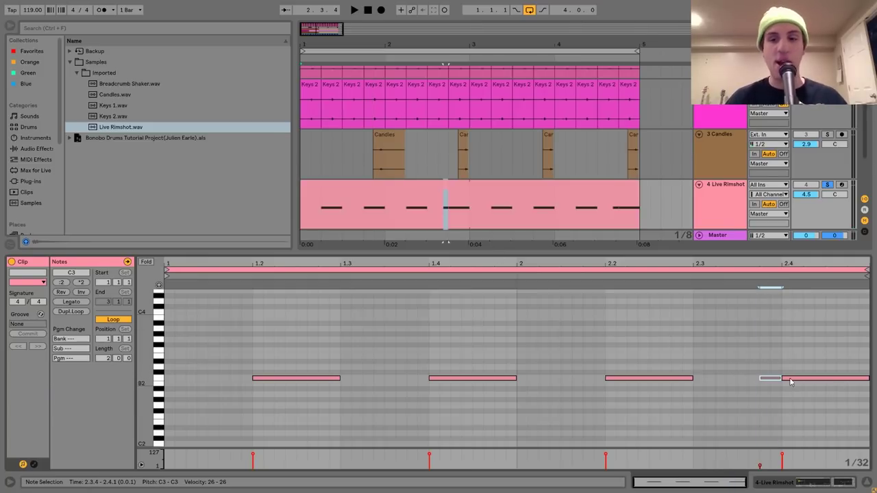
click(687, 276)
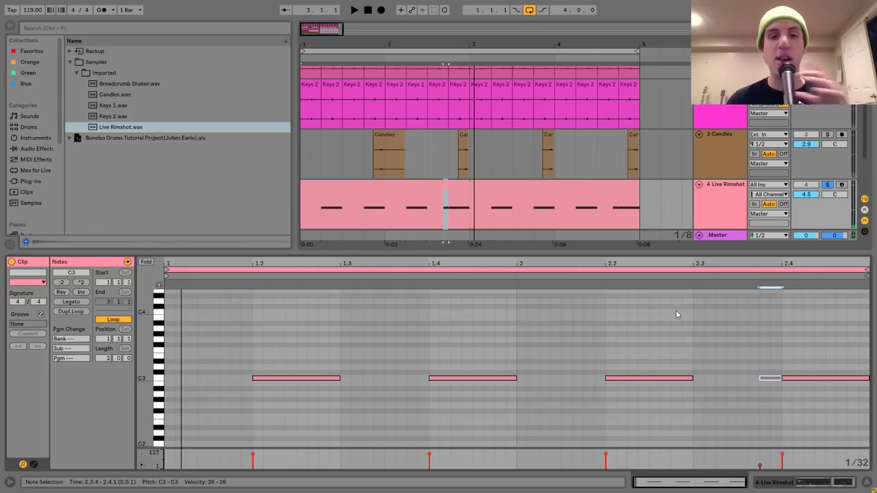
click(694, 272)
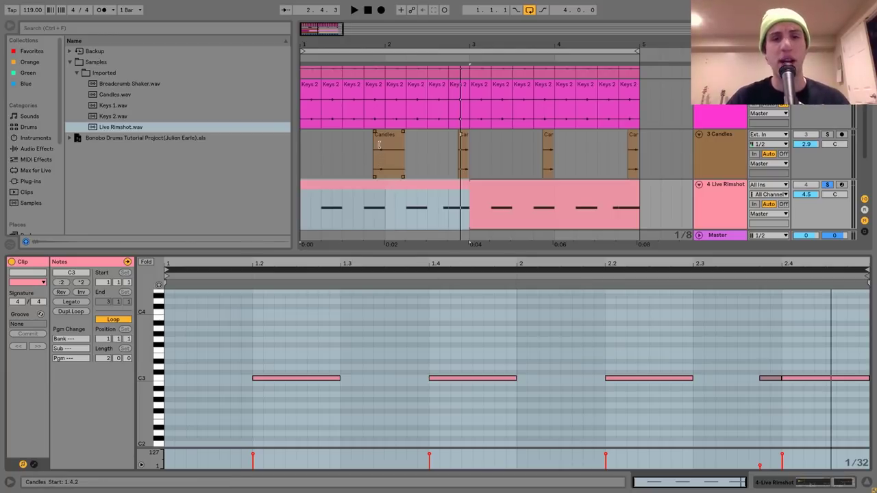
Step: Delete the part of the first Candles clip past 2.1.1 and return to the Live Rimshot clip
click(401, 144)
key(Delete)
click(381, 150)
drag(382, 150, 302, 156)
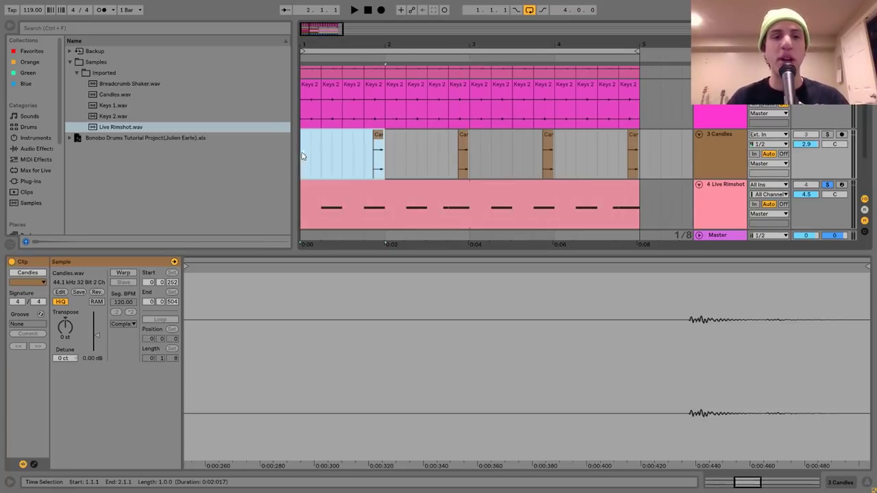
click(450, 193)
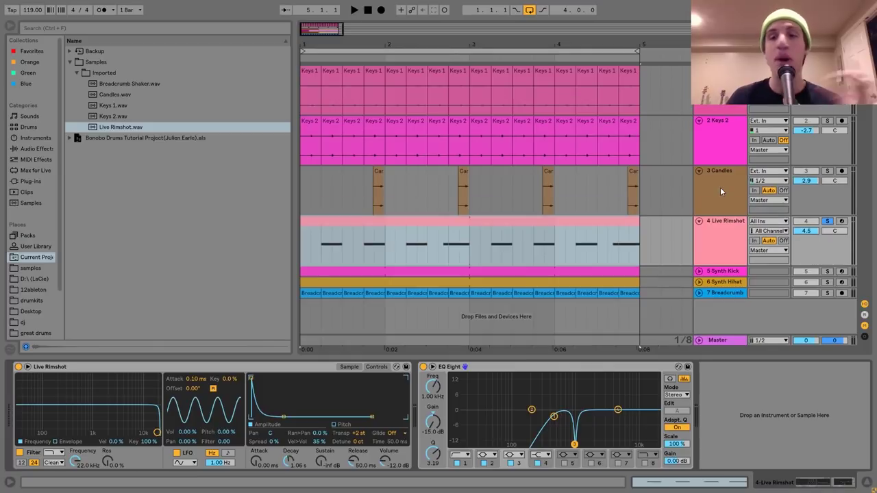
Step: Unfold the Synth Kick track, solo it instead of Live Rimshot and play its pattern
click(709, 273)
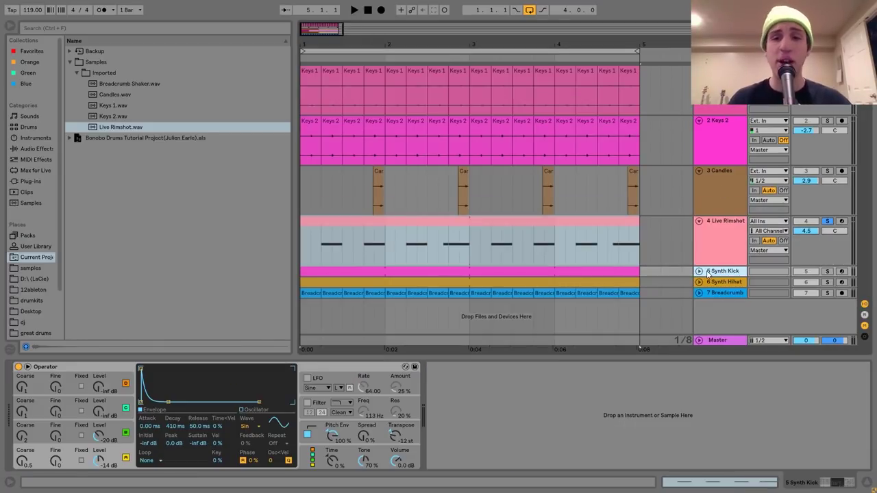
click(699, 272)
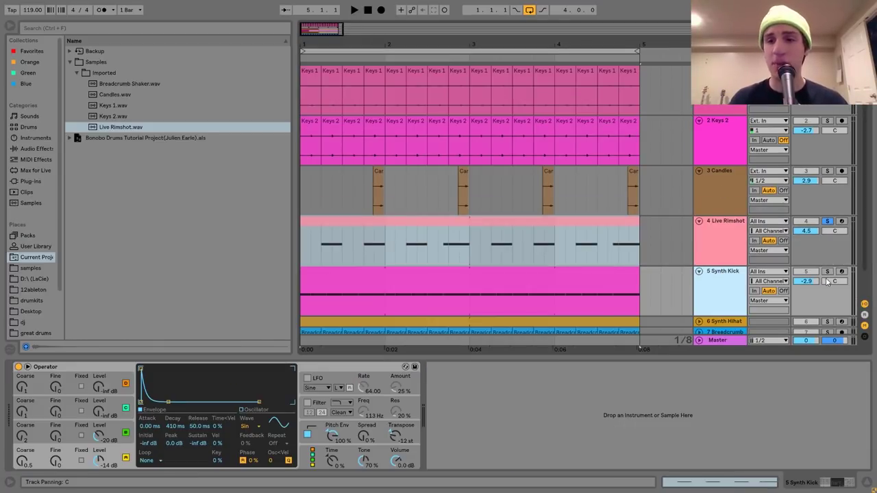
click(603, 279)
key(space)
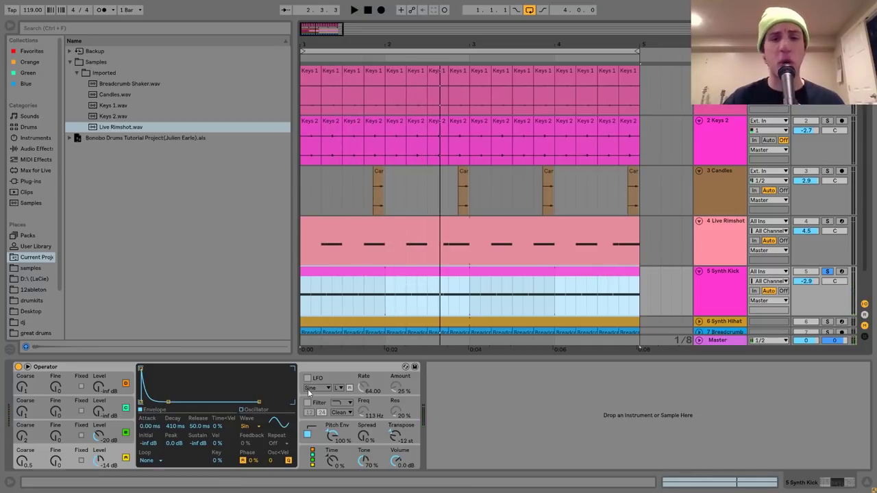
Step: Play the kick and examine the envelope settings of oscillators A and B in Operator
click(117, 372)
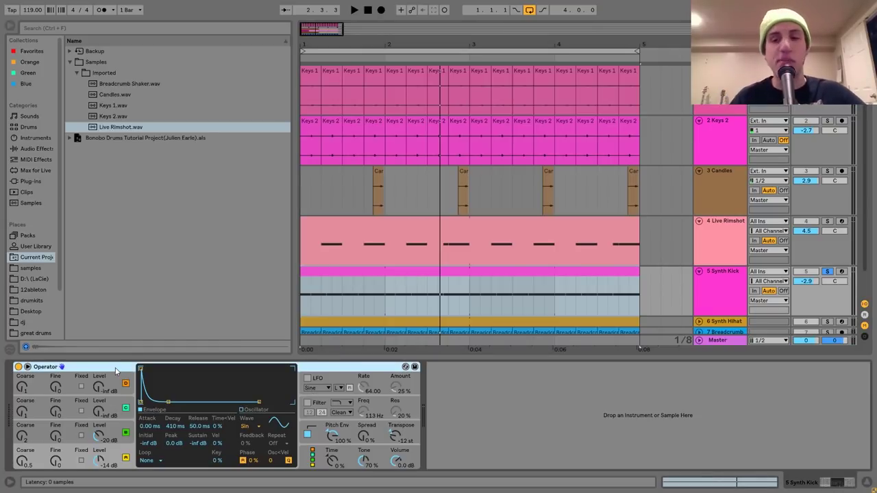
key(space)
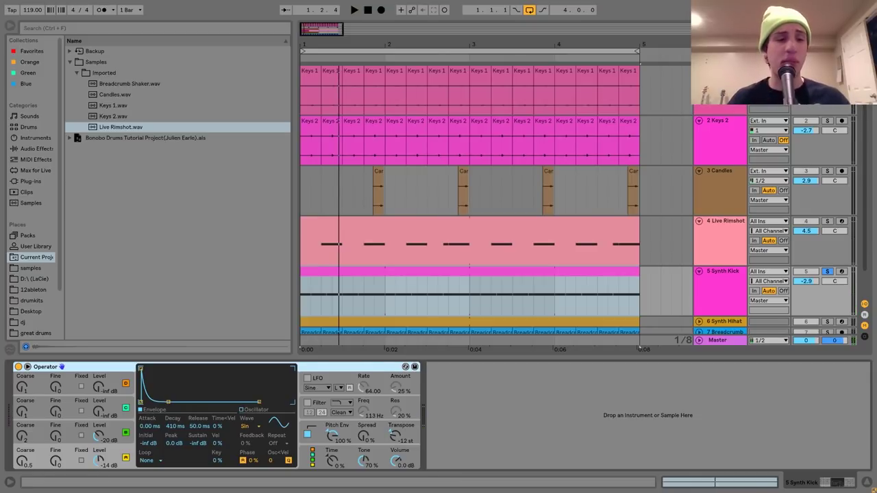
click(131, 425)
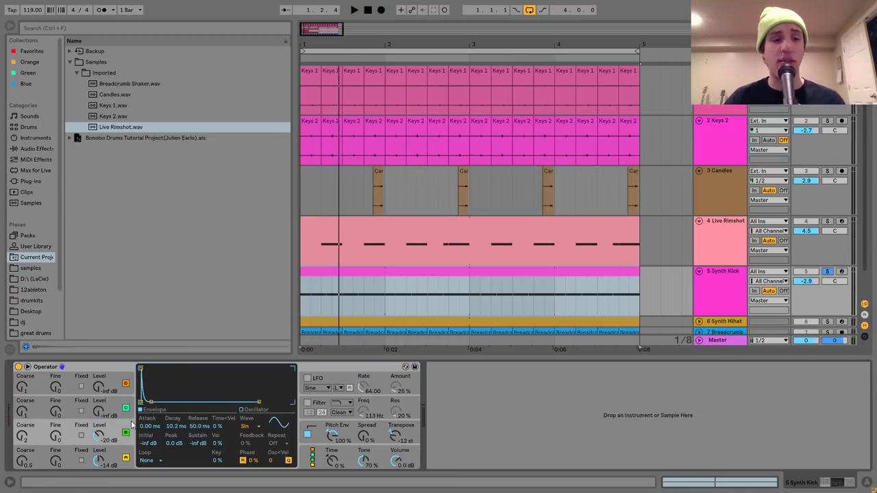
click(130, 453)
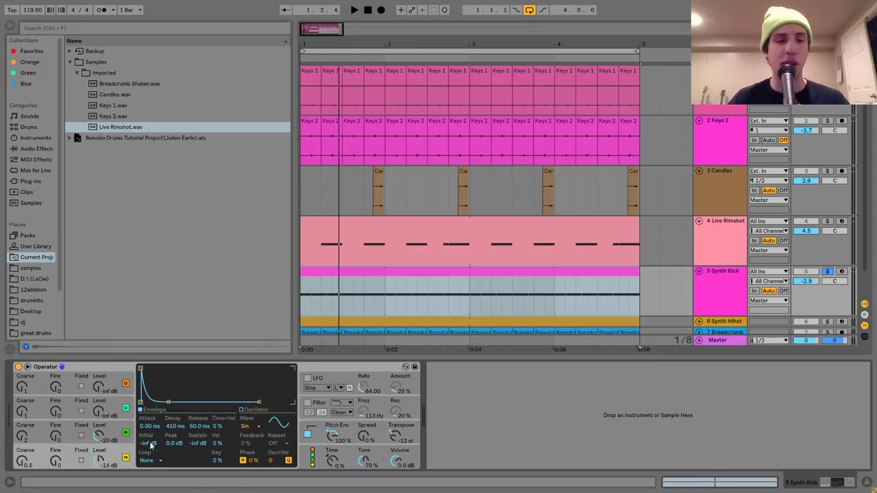
click(126, 426)
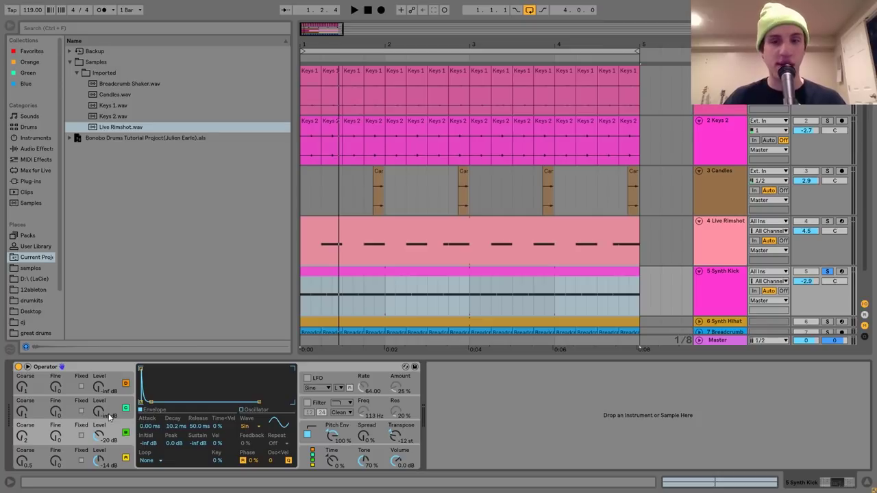
Step: Play the kick while switching Operator's oscillator B off and on again to compare the sound
key(space)
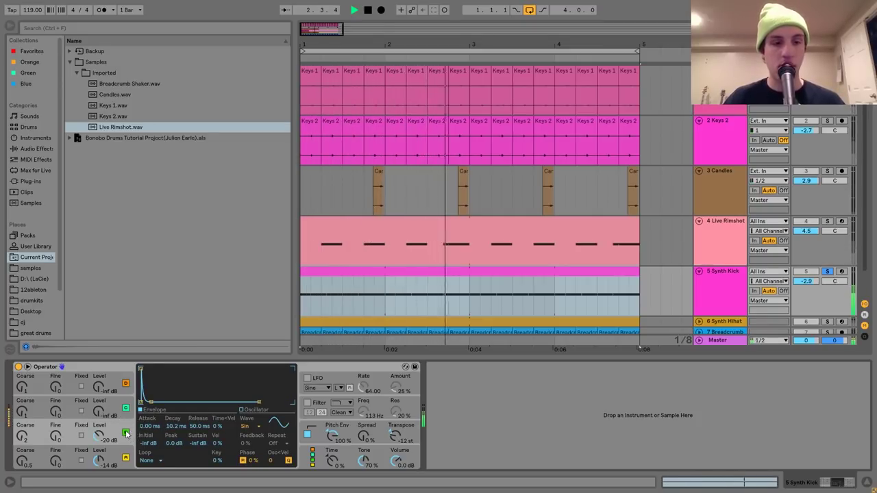
click(125, 433)
click(125, 434)
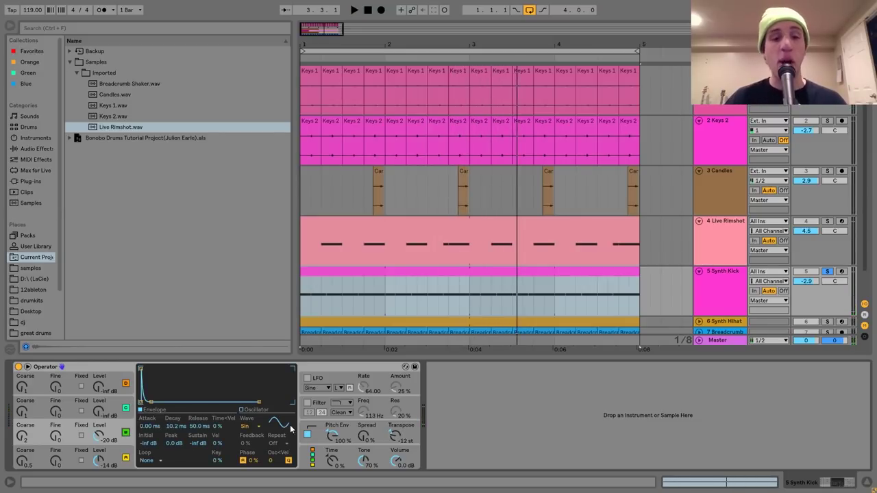
Step: Play the kick while switching Operator's pitch envelope off and on again to compare the sound
click(329, 428)
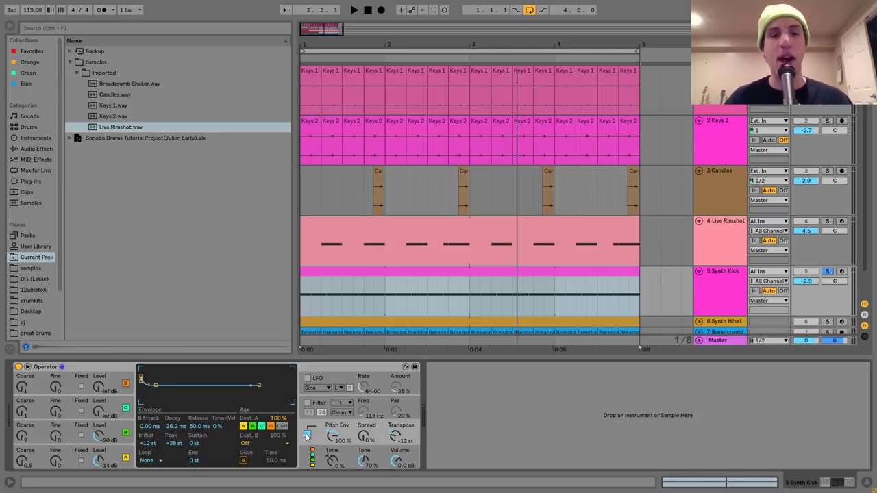
click(306, 436)
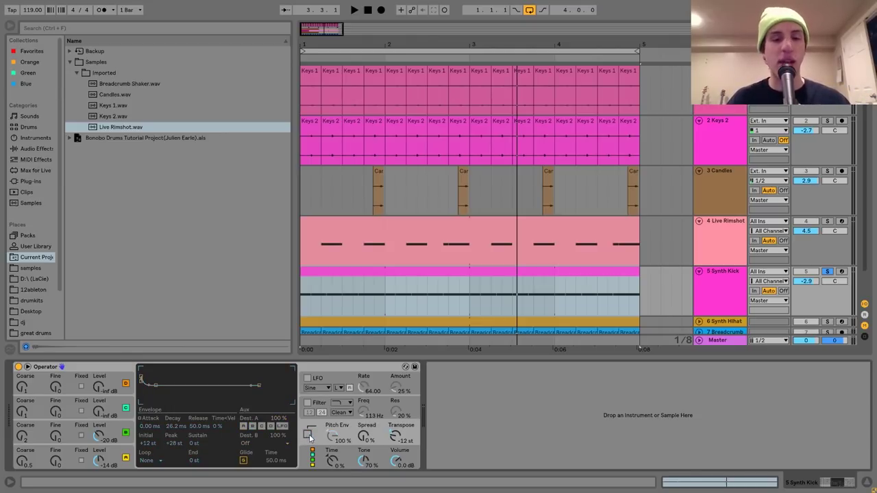
key(space)
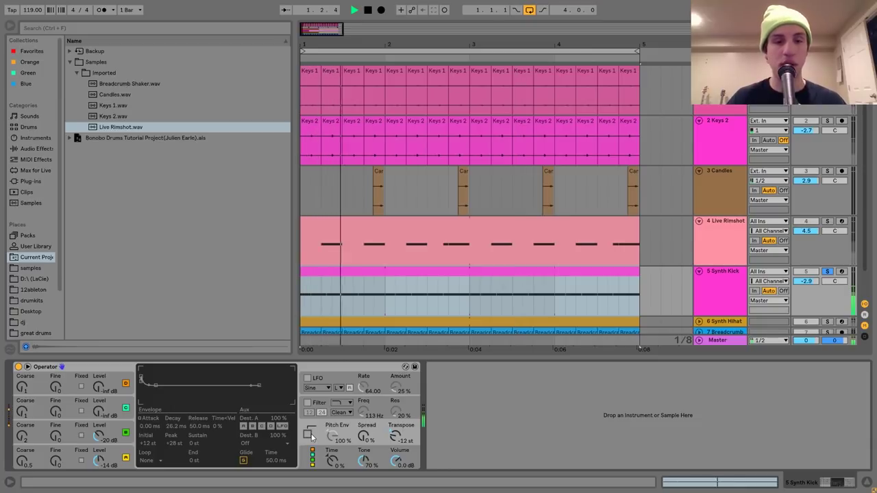
click(308, 436)
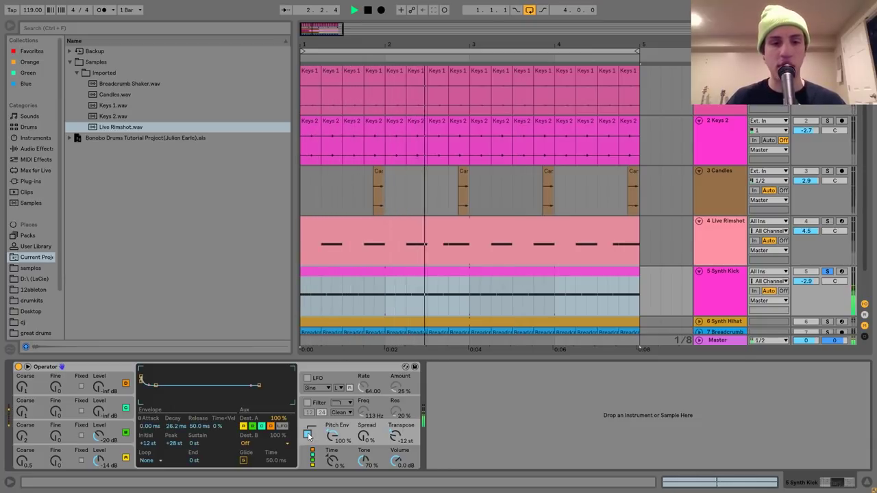
key(space)
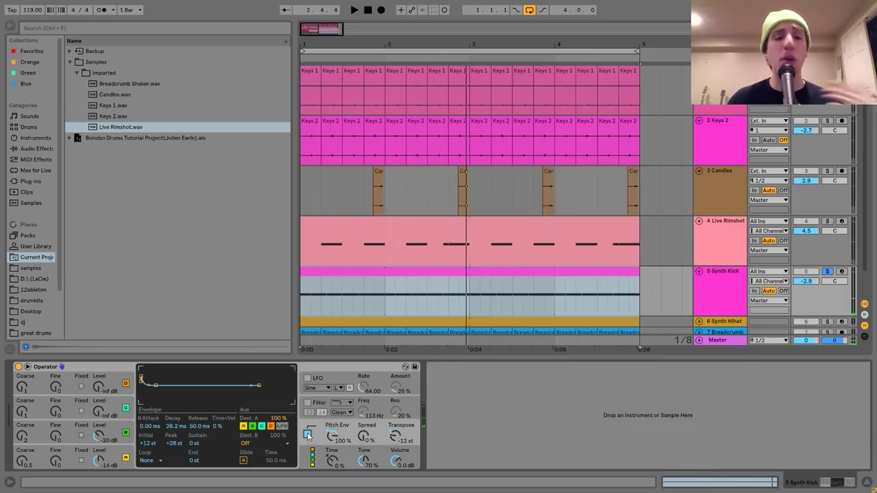
Step: Compare oscillator A's envelope with the pitch envelope settings in Operator and play the kick
click(120, 454)
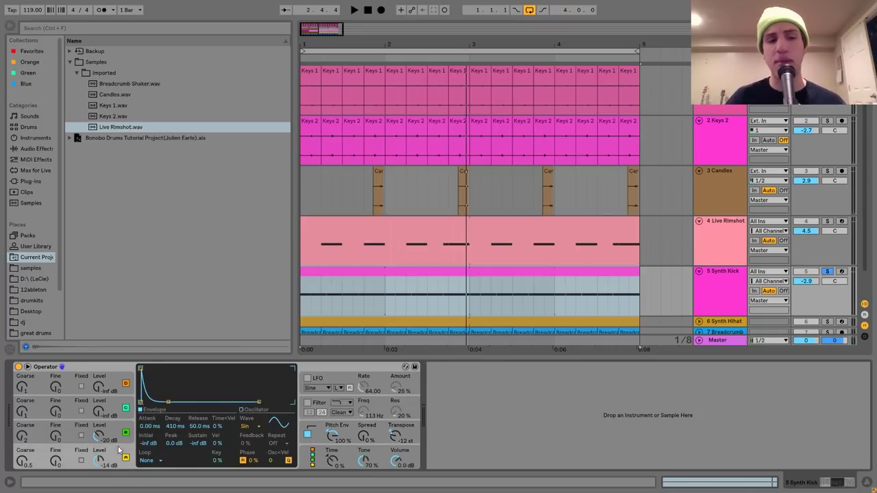
click(311, 428)
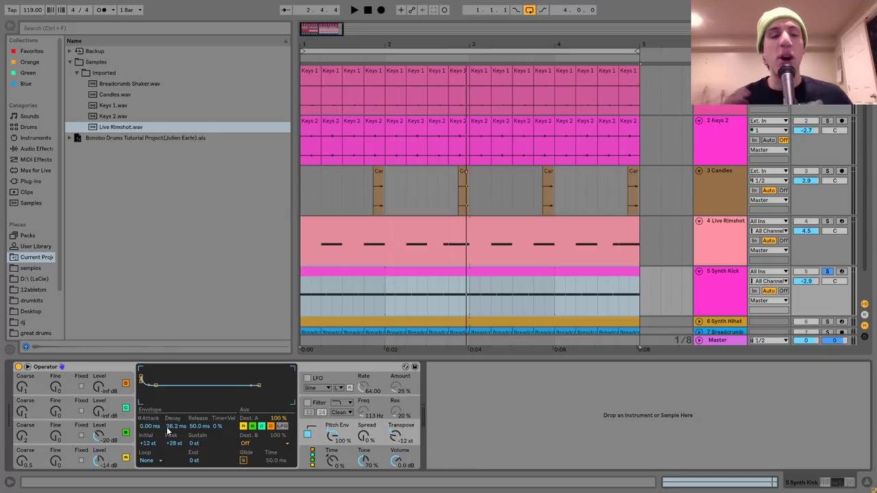
key(space)
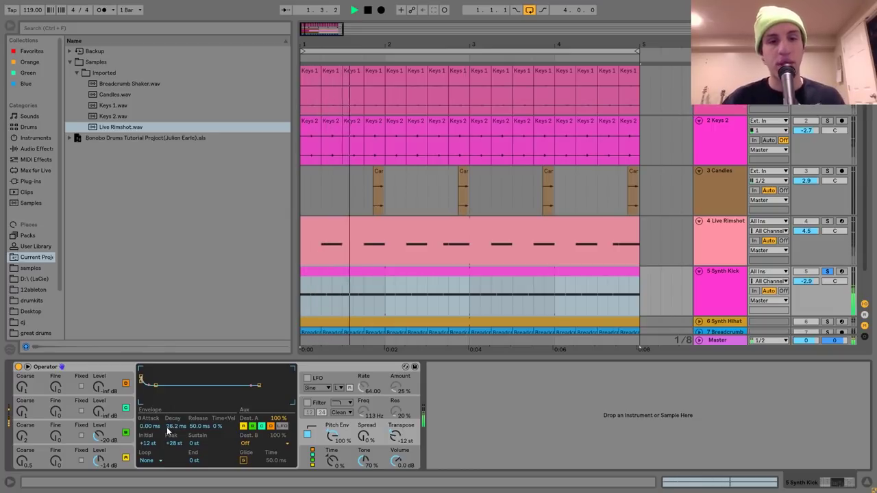
key(space)
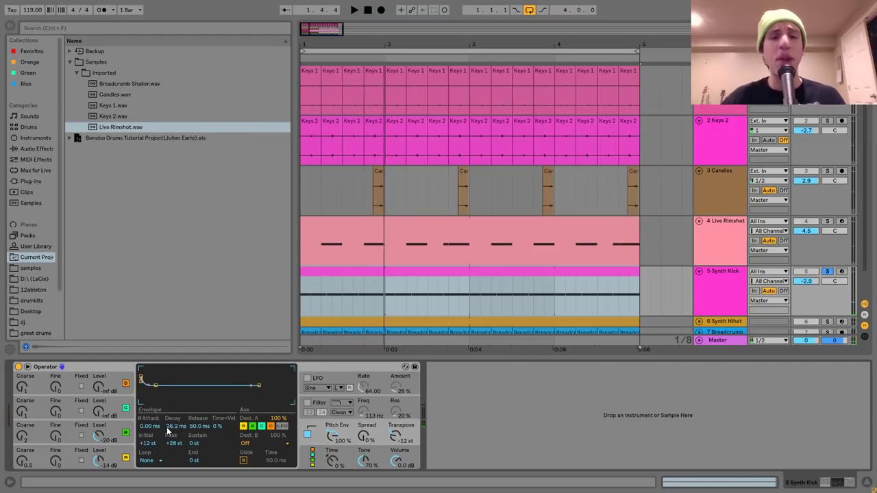
Step: Unfold the Synth Hihat track, solo it instead of Synth Kick and play its pattern
click(401, 276)
scroll(411, 260, down, 1)
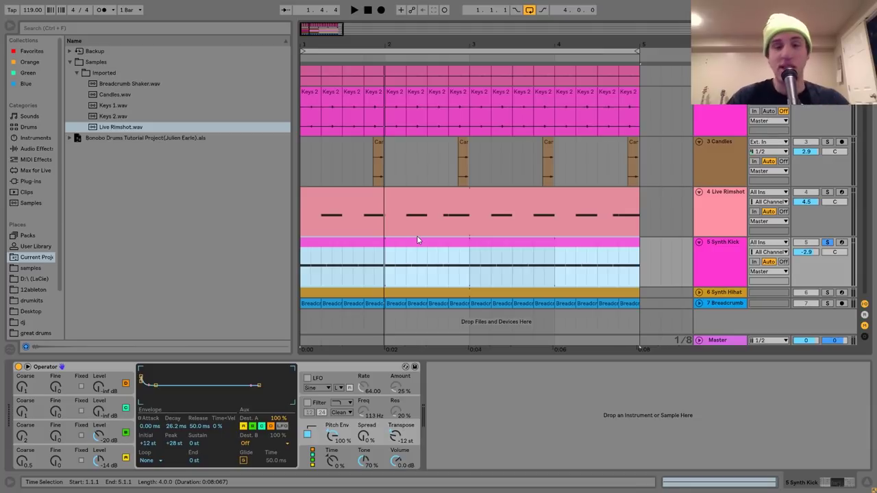
click(738, 295)
click(698, 292)
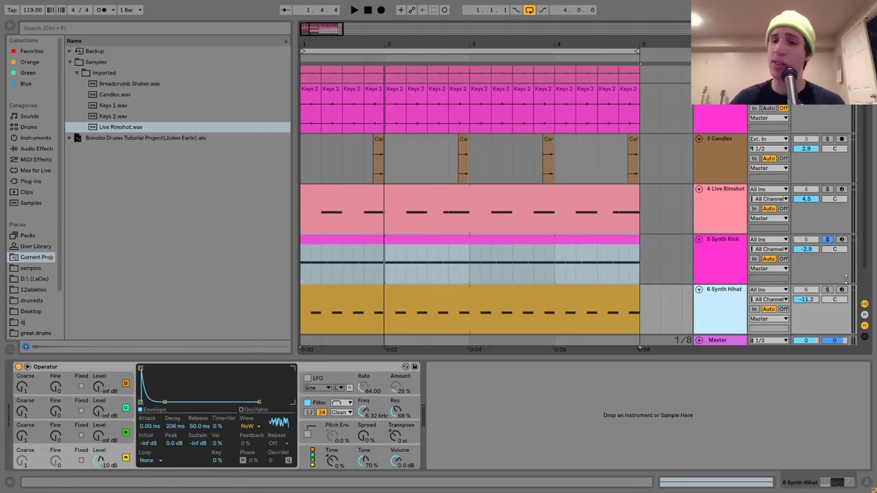
click(827, 290)
click(617, 294)
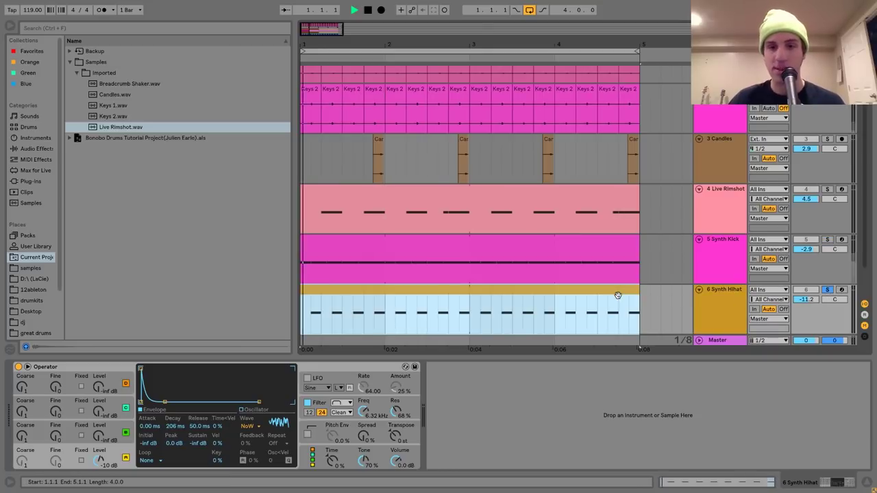
key(space)
scroll(616, 294, down, 2)
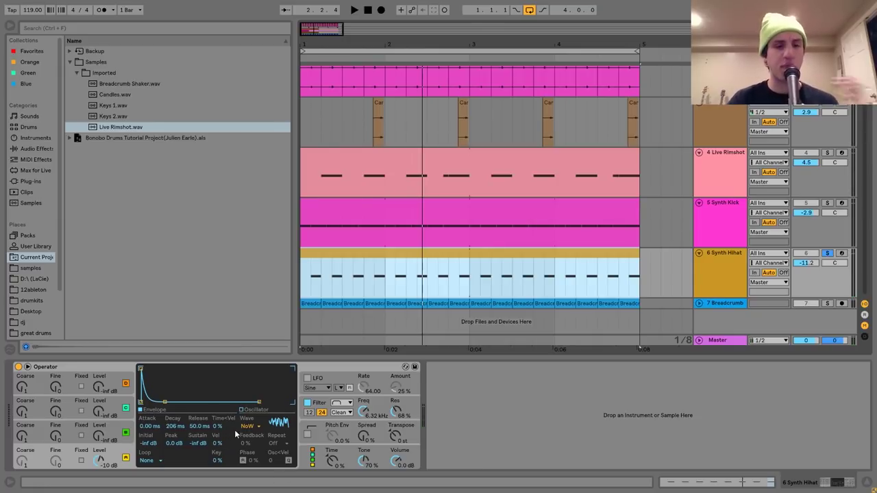
Step: Play the hi-hat while switching Operator's filter off and on again to compare the sound
click(317, 408)
key(space)
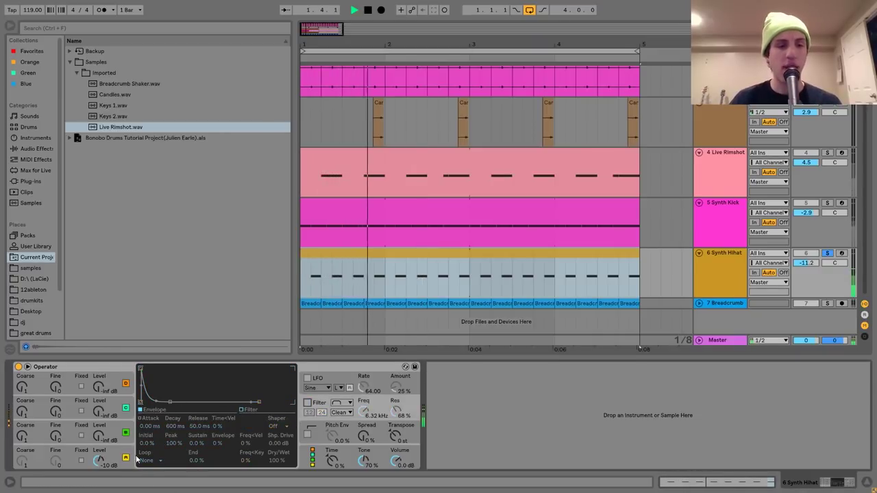
click(307, 403)
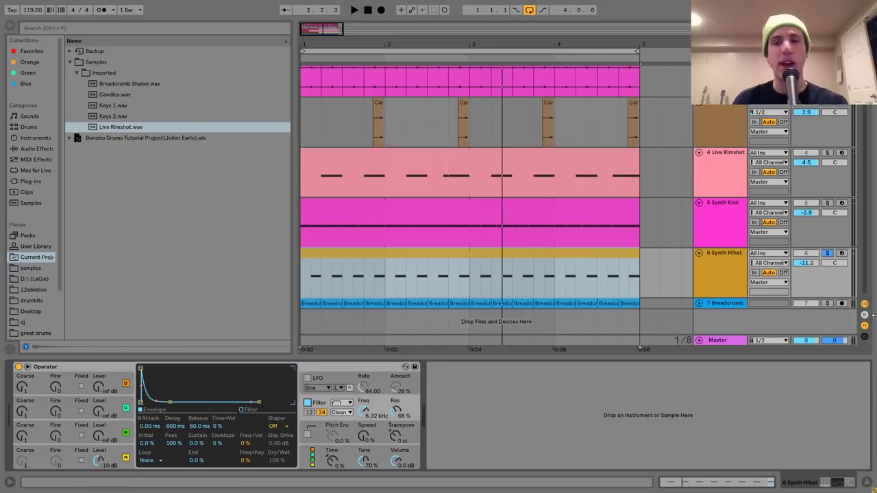
Step: Unsolo the Synth Hihat track and play the full beat with the hi-hat muted and with it active
click(366, 287)
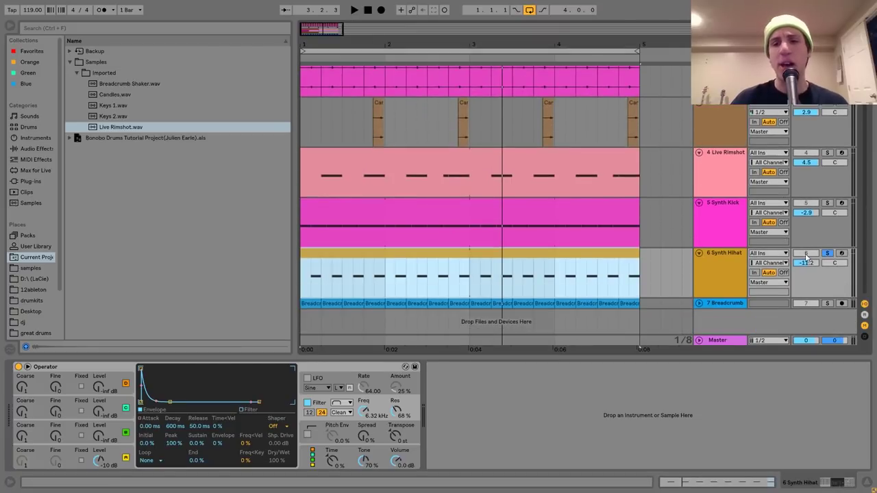
click(806, 259)
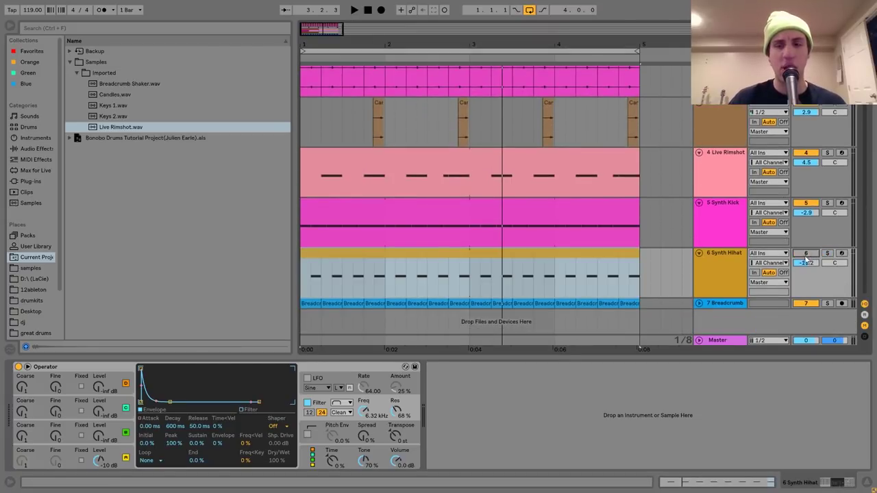
key(space)
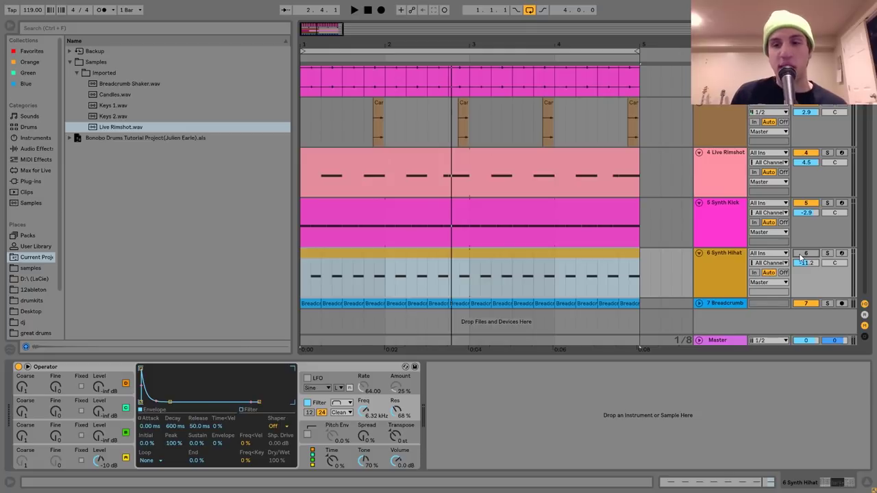
click(799, 254)
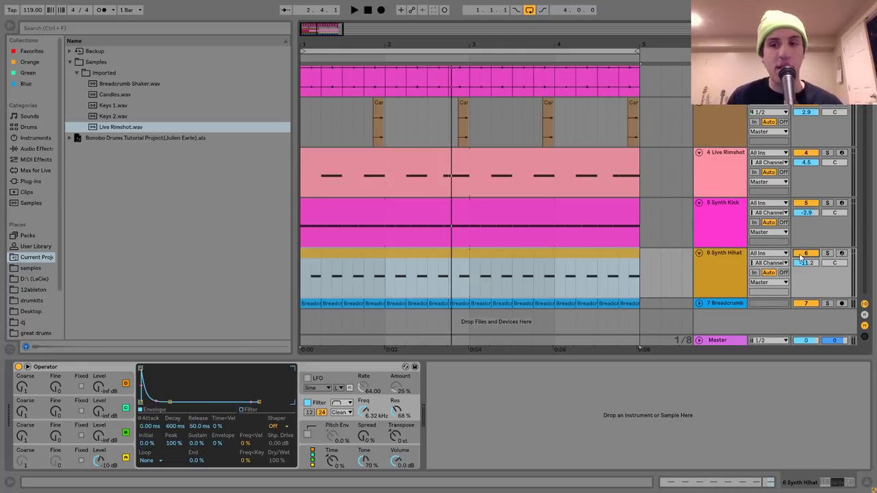
key(space)
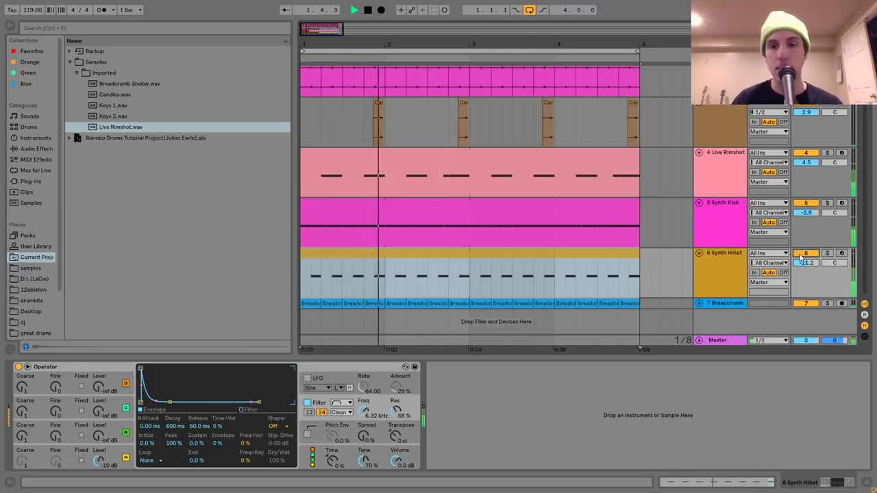
key(space)
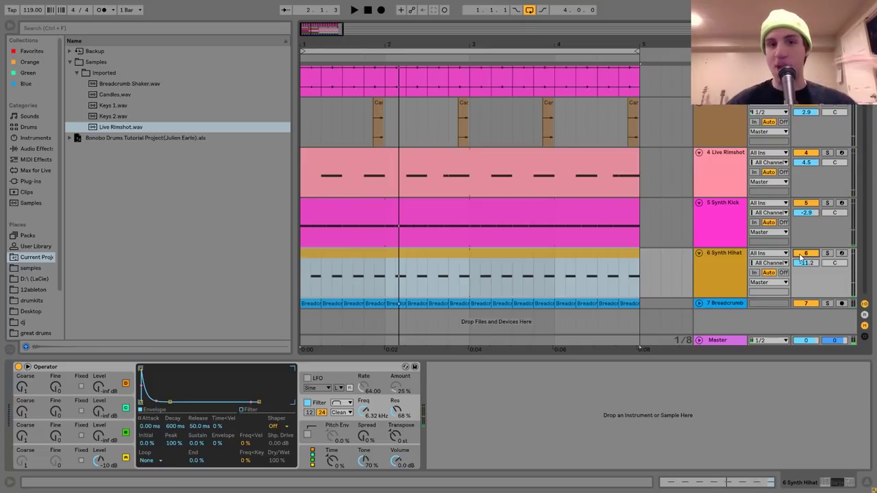
Step: Play the beat while raising the hi-hat's Operator filter frequency to about 10.6 kHz and bringing it back down
click(732, 266)
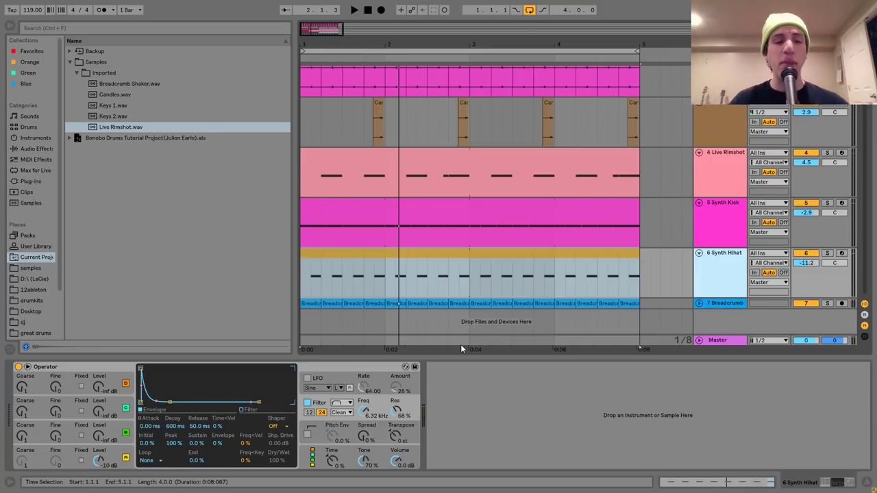
click(86, 369)
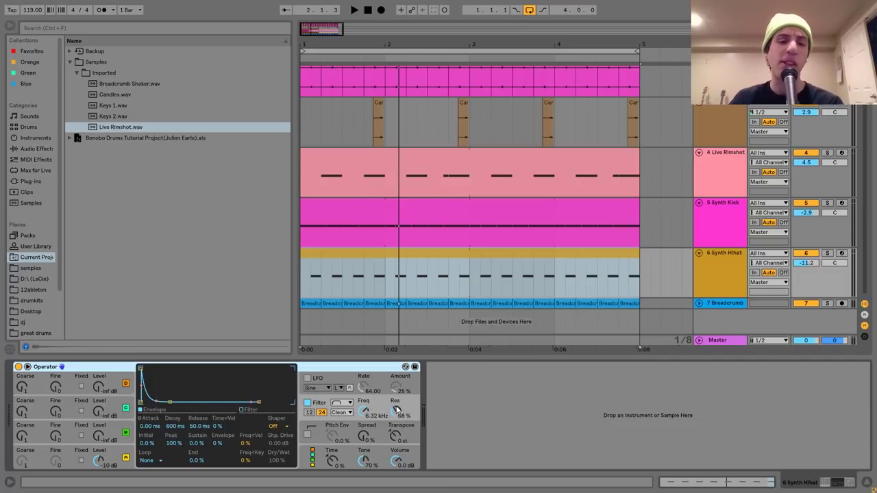
mouse_move(396, 411)
mouse_down()
mouse_move(396, 419)
mouse_move(395, 411)
mouse_up()
key(space)
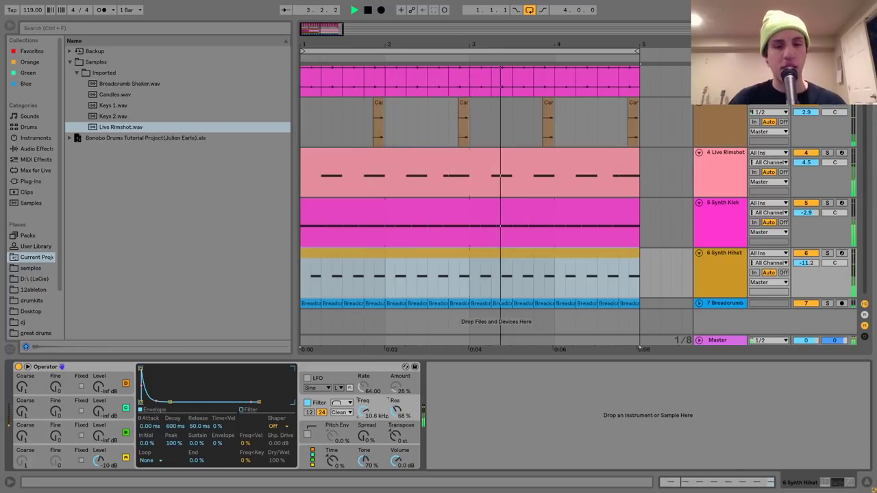
key(space)
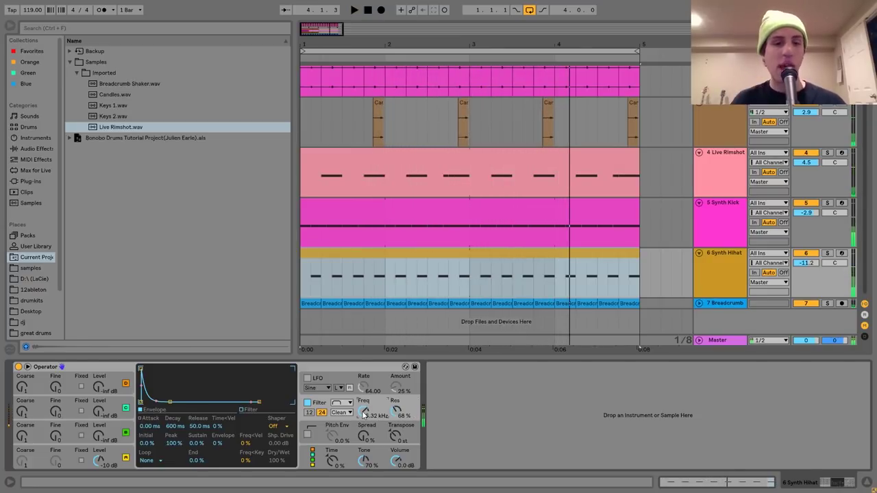
Step: Unfold and solo the Breadcrumb Shaker track, play its clips and select the Breadcrumb Shaker.wav sample in the browser
click(731, 303)
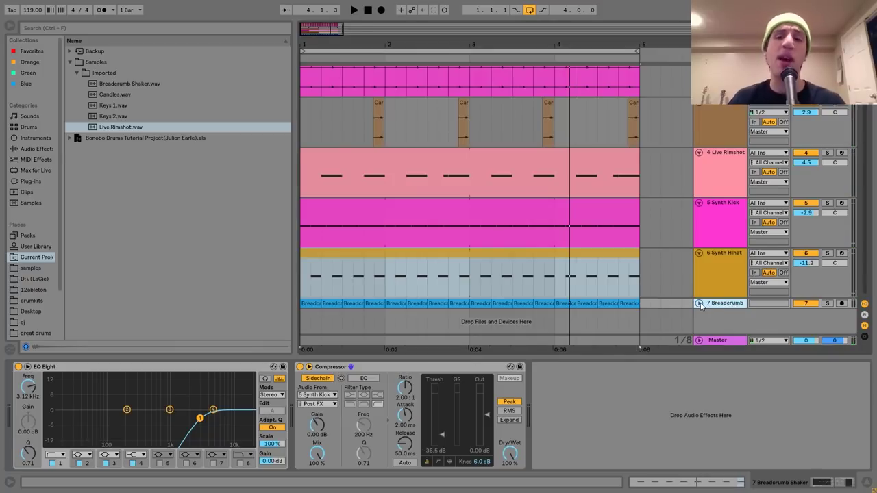
click(698, 303)
click(827, 290)
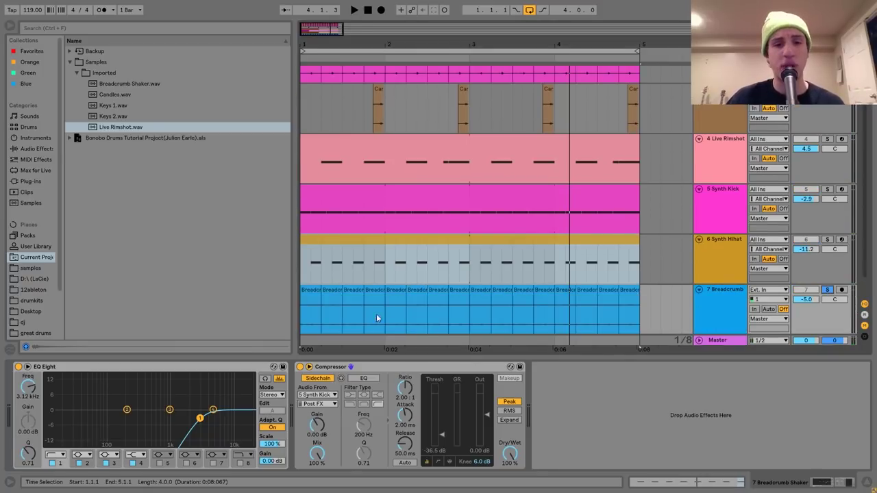
click(310, 296)
key(space)
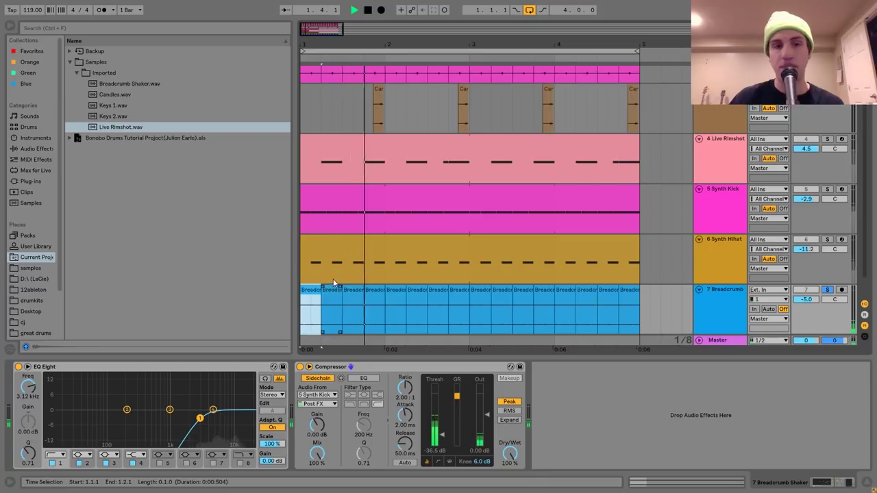
click(350, 291)
key(space)
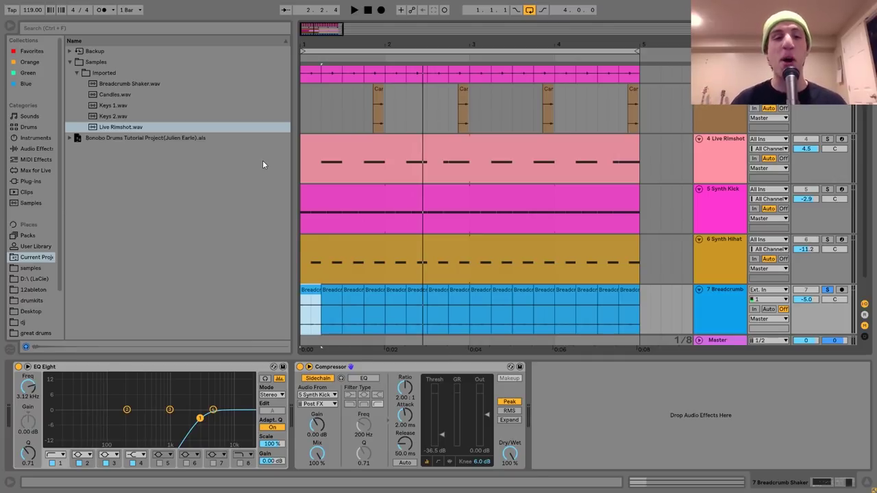
click(124, 84)
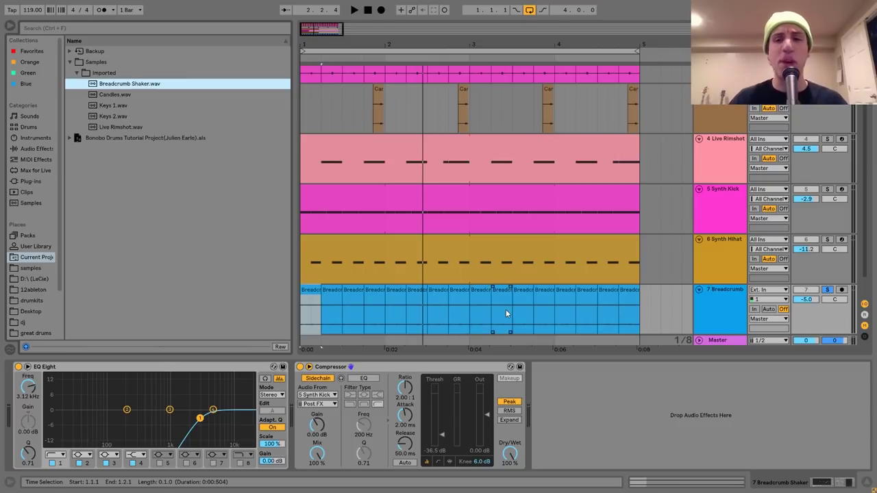
Step: Unsolo the Breadcrumb Shaker track and play the full beat with the shaker muted and with it active
click(732, 304)
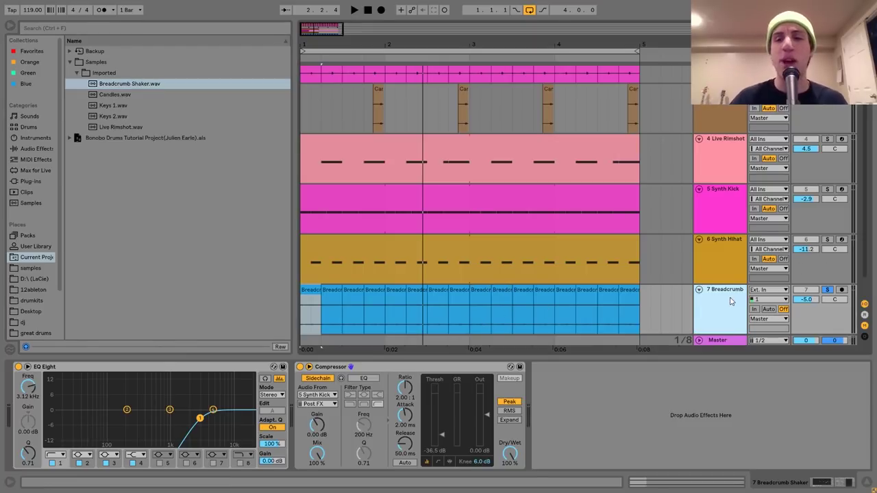
click(827, 289)
click(806, 290)
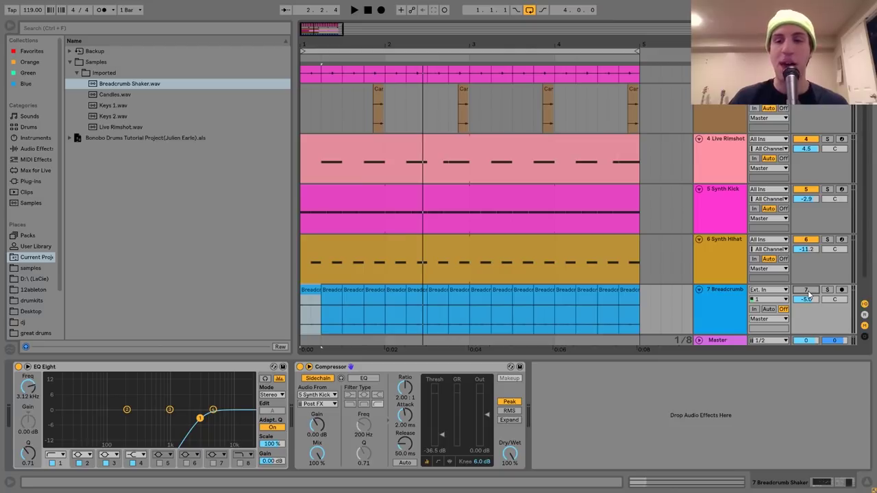
key(space)
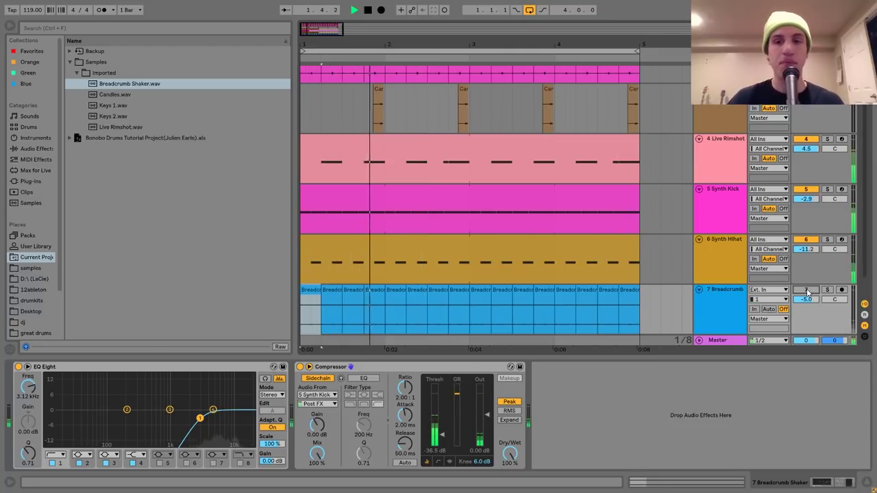
click(807, 291)
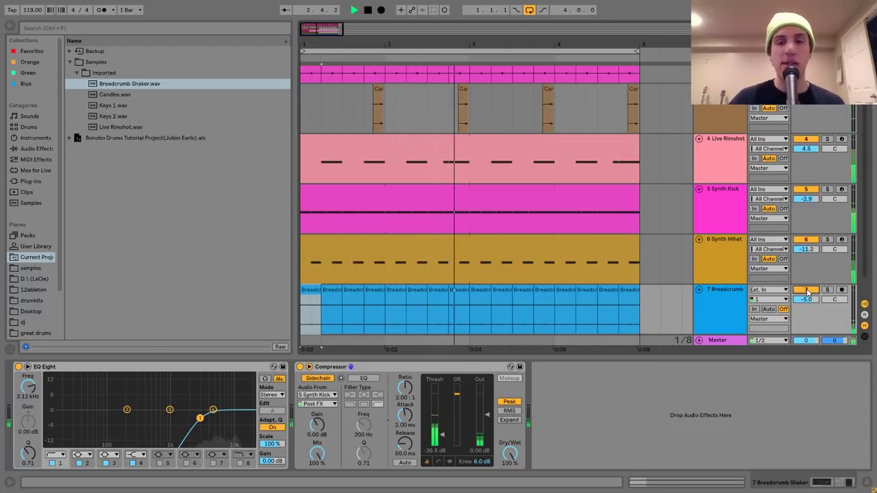
click(713, 293)
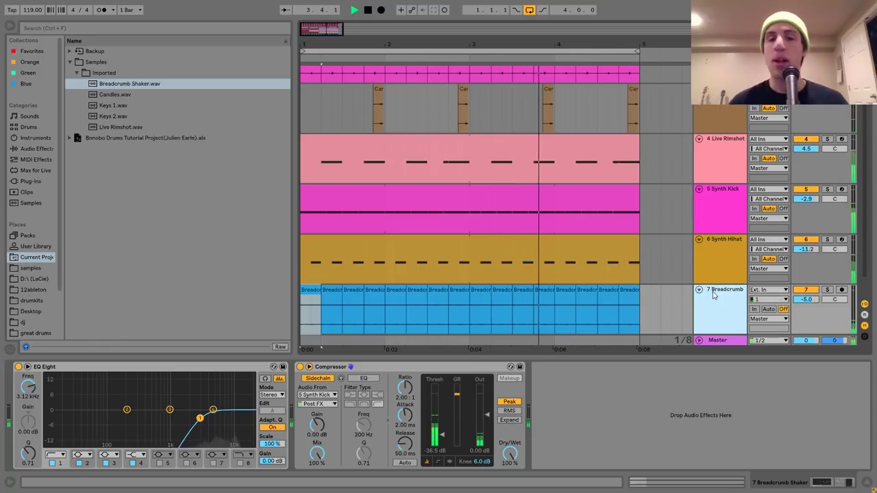
Step: Stop playback, select the Compressor on the Breadcrumb Shaker track and look over the arrangement's tracks
key(space)
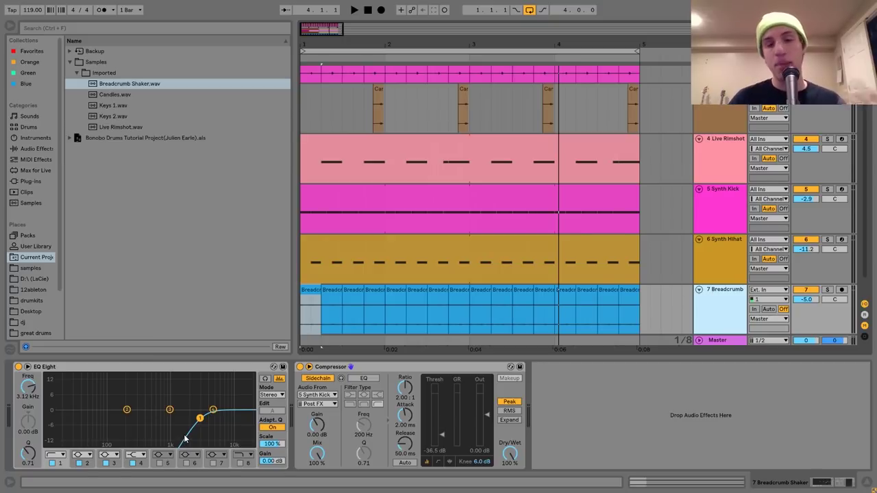
click(326, 368)
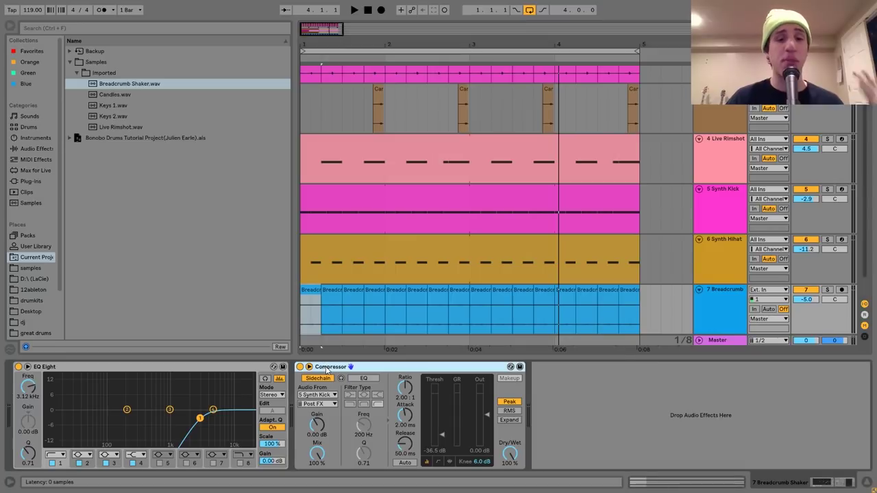
scroll(573, 148, up, 2)
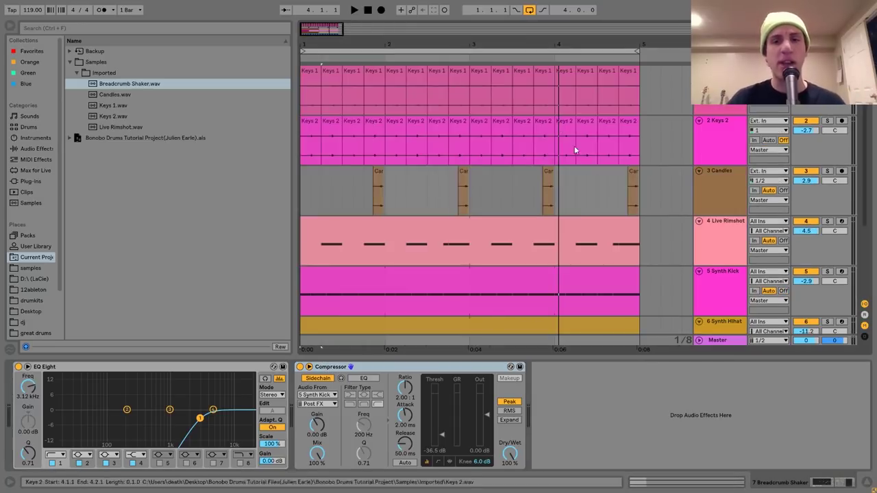
scroll(582, 159, down, 4)
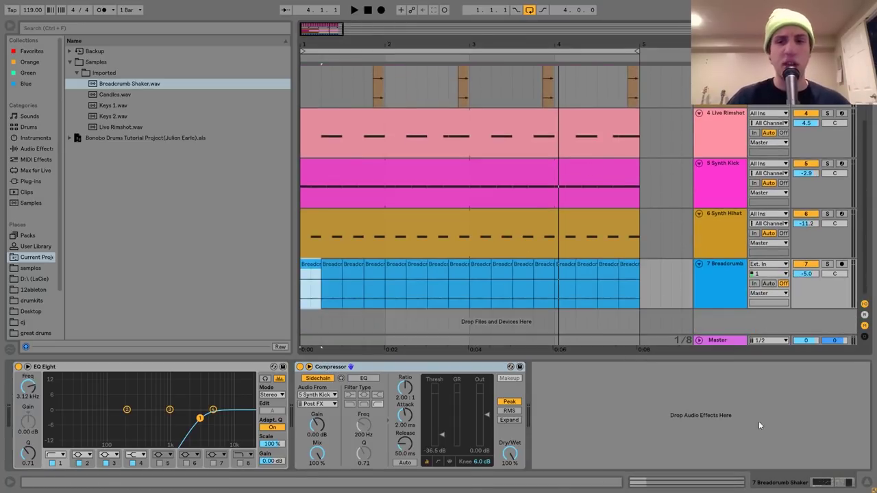
Step: Show the effect chains of the Keys 2 and Keys 1 tracks and select the EQ Eight on Keys 1
scroll(613, 215, up, 5)
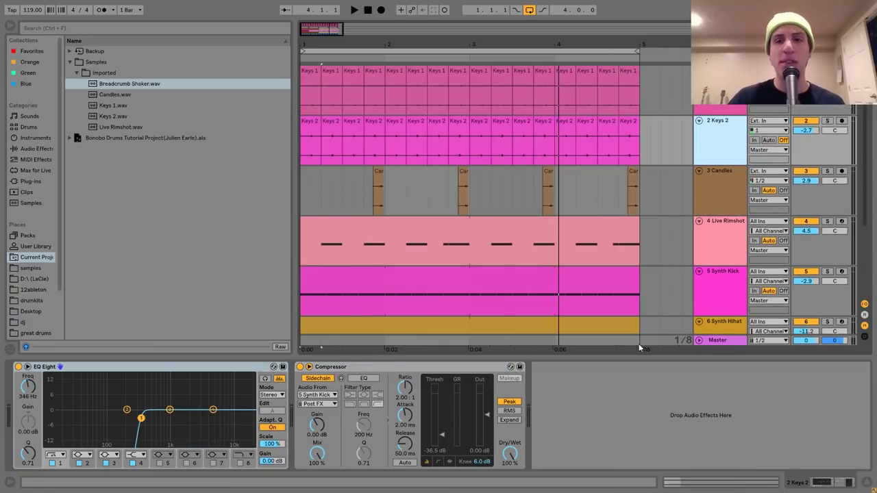
key(Up)
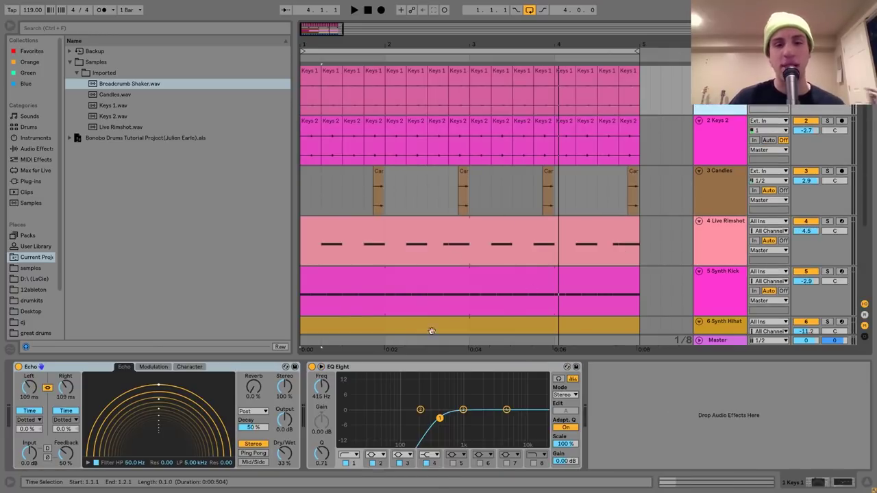
click(404, 370)
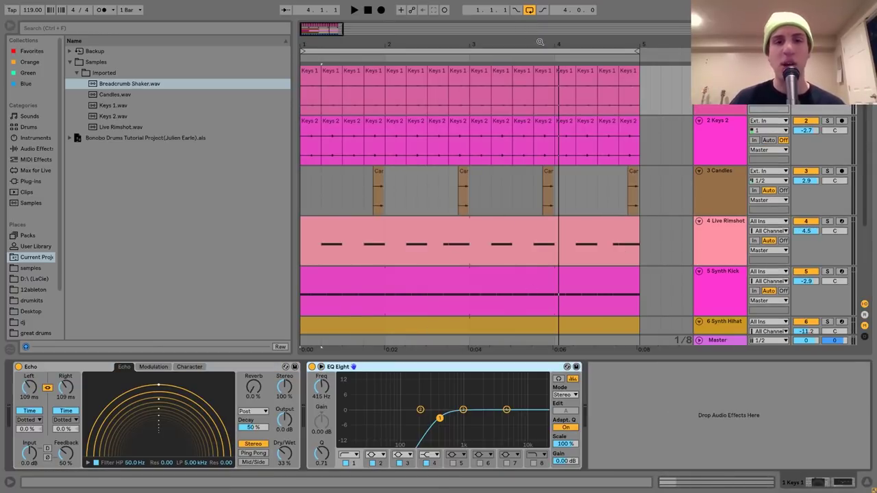
scroll(525, 88, down, 5)
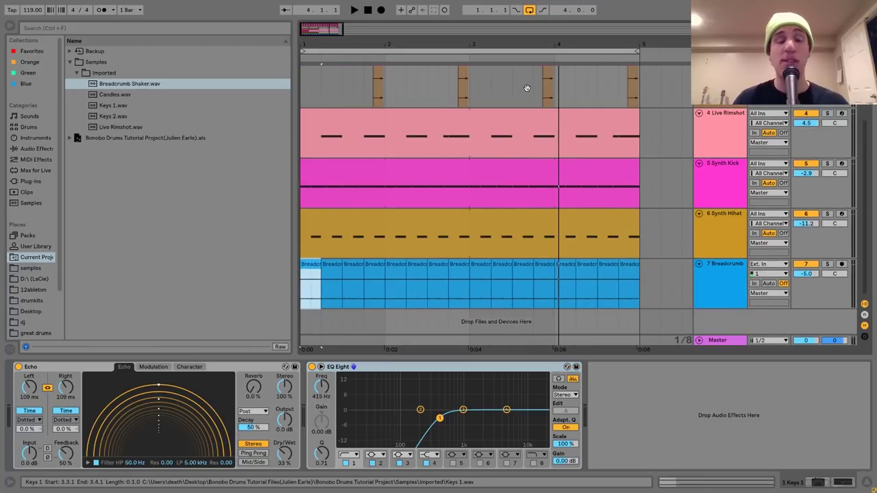